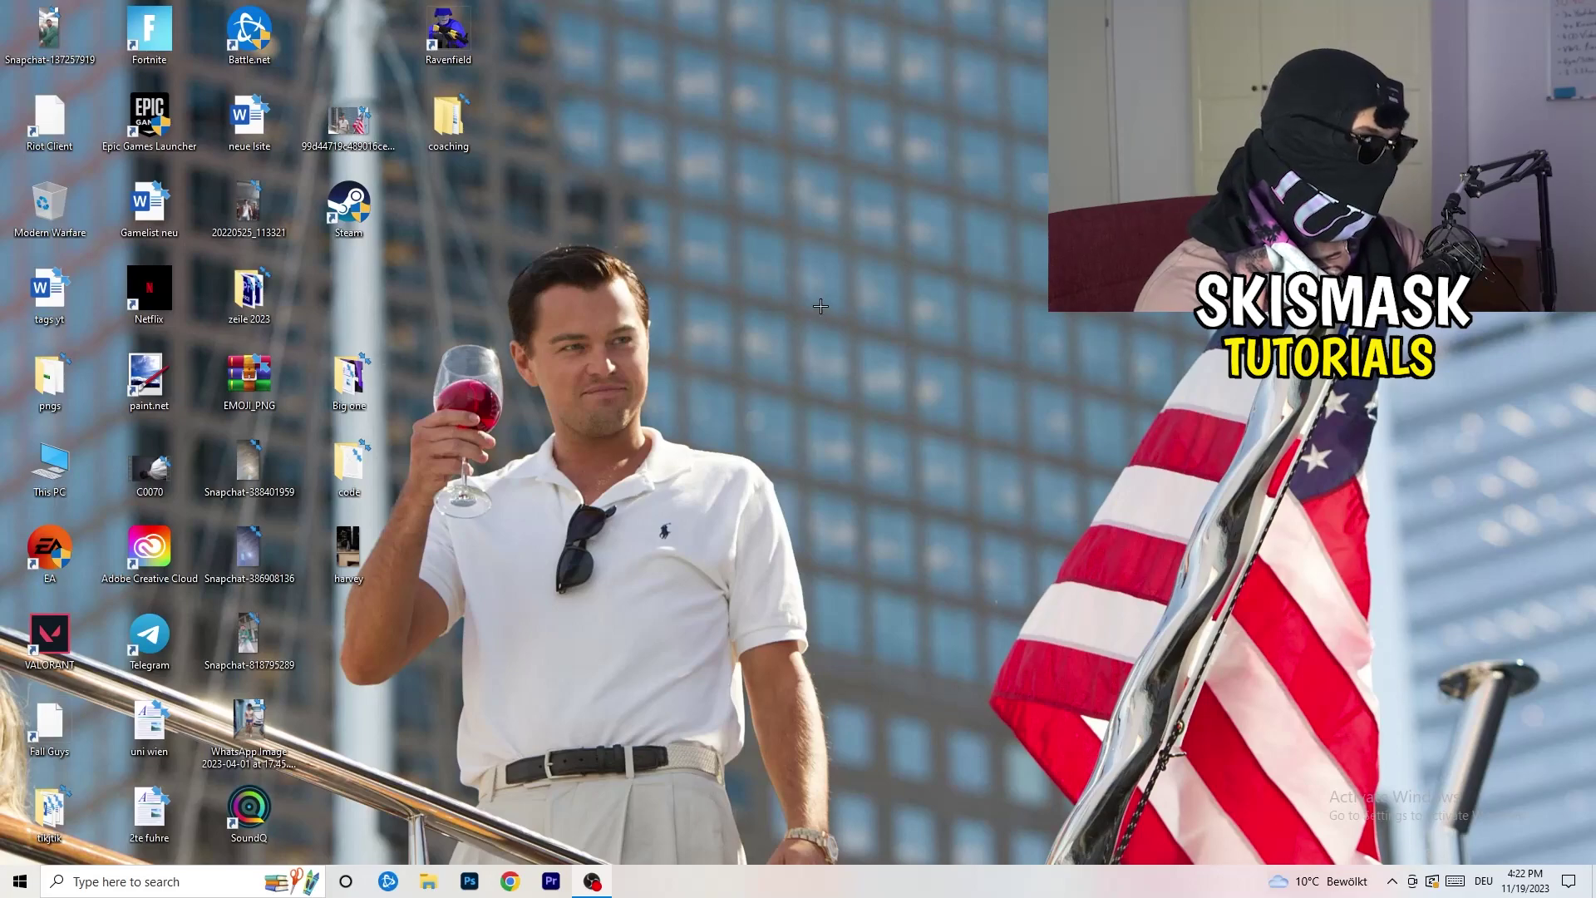
- Open Task Manager maximized on the Ethernet throughput graph, then Resource Monitor's overview
{"action": "left_click_drag", "start_coordinate": [801, 893], "coordinate": [780, 858]}
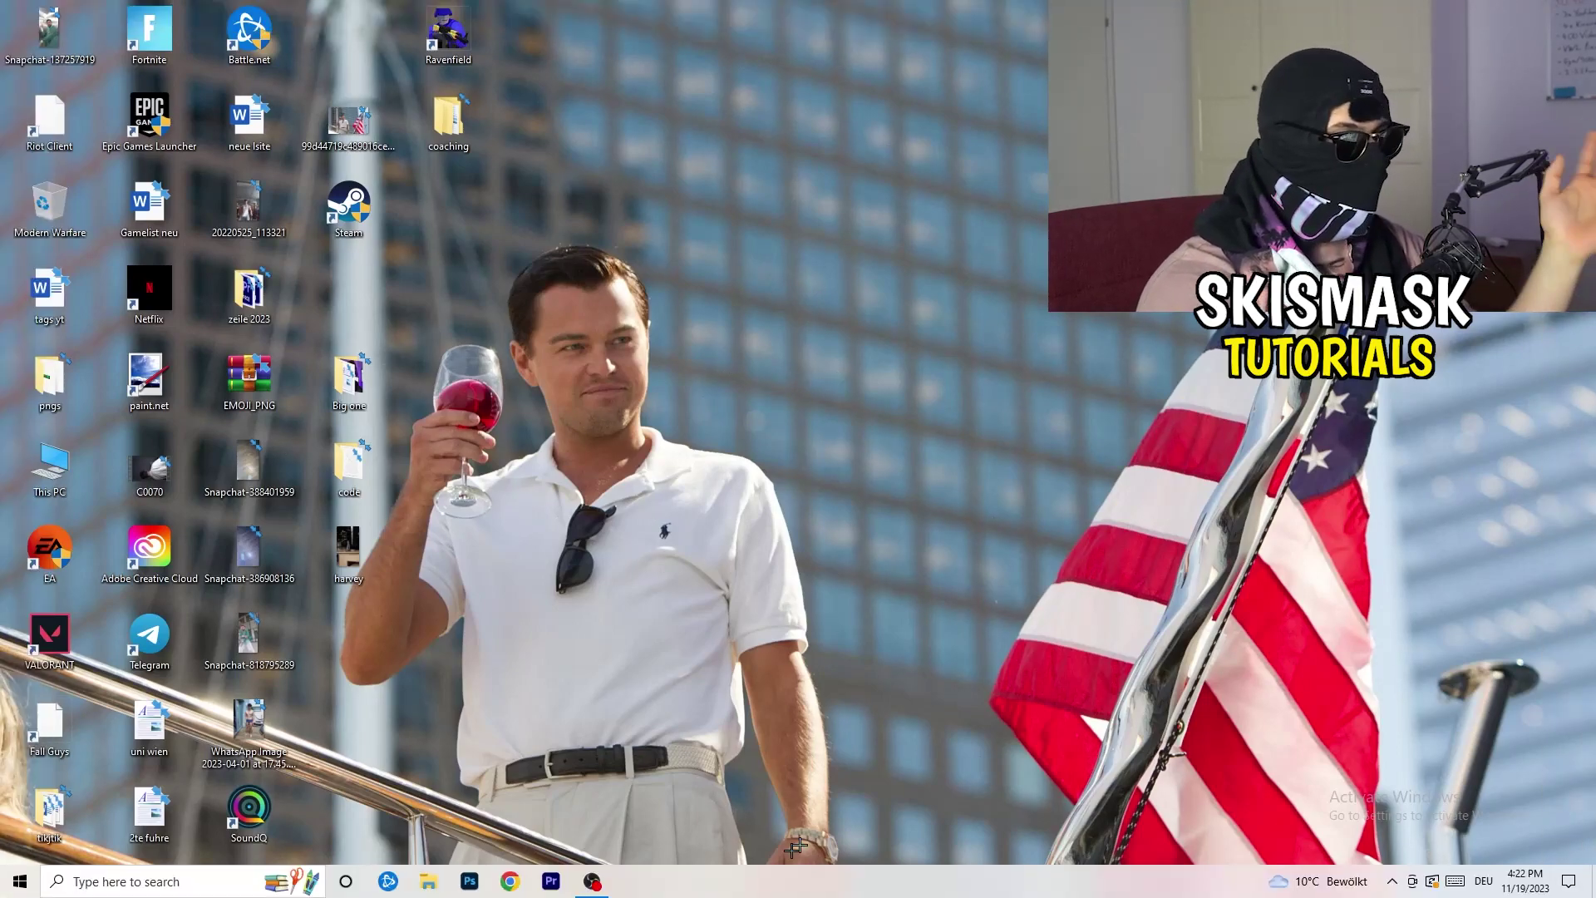
{"action": "right_click", "coordinate": [769, 891]}
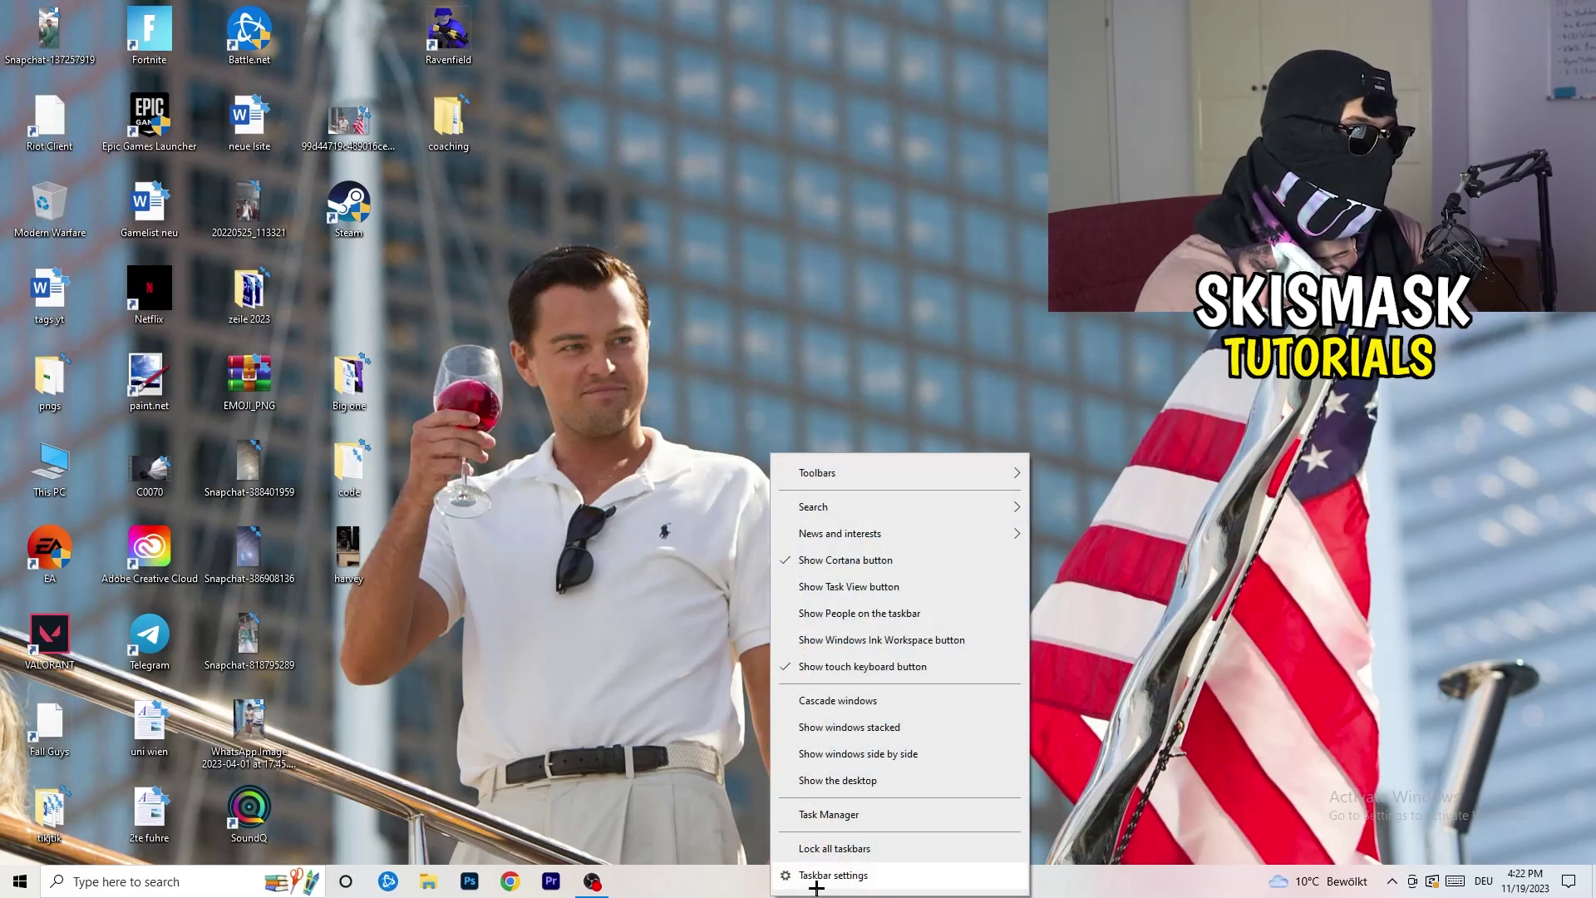
{"action": "key", "text": "Escape"}
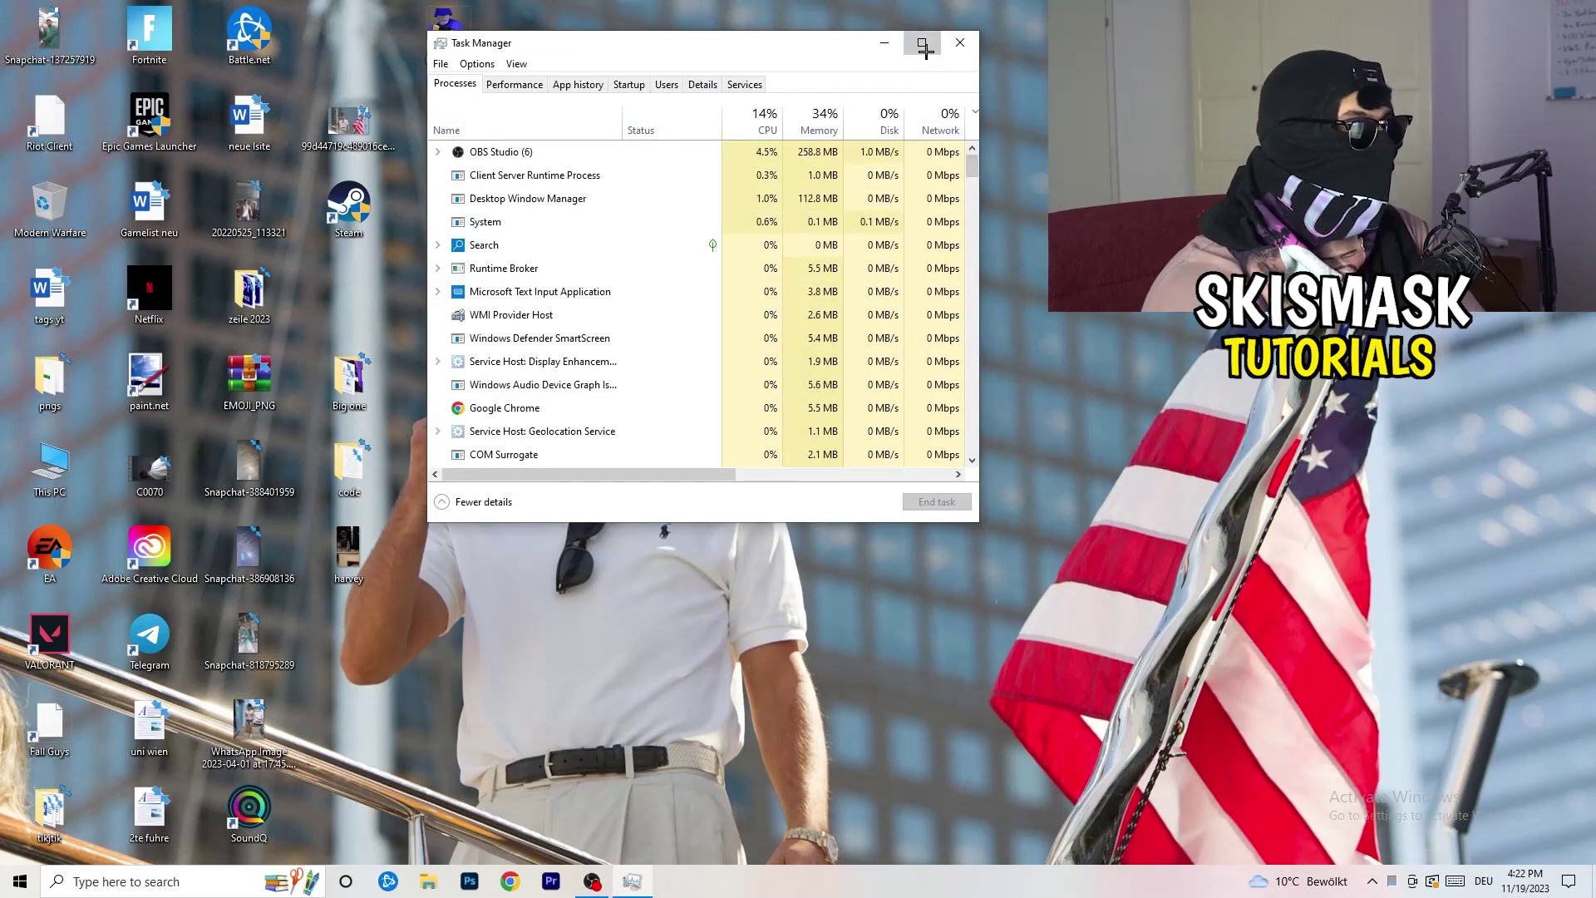
{"action": "left_click", "coordinate": [934, 37]}
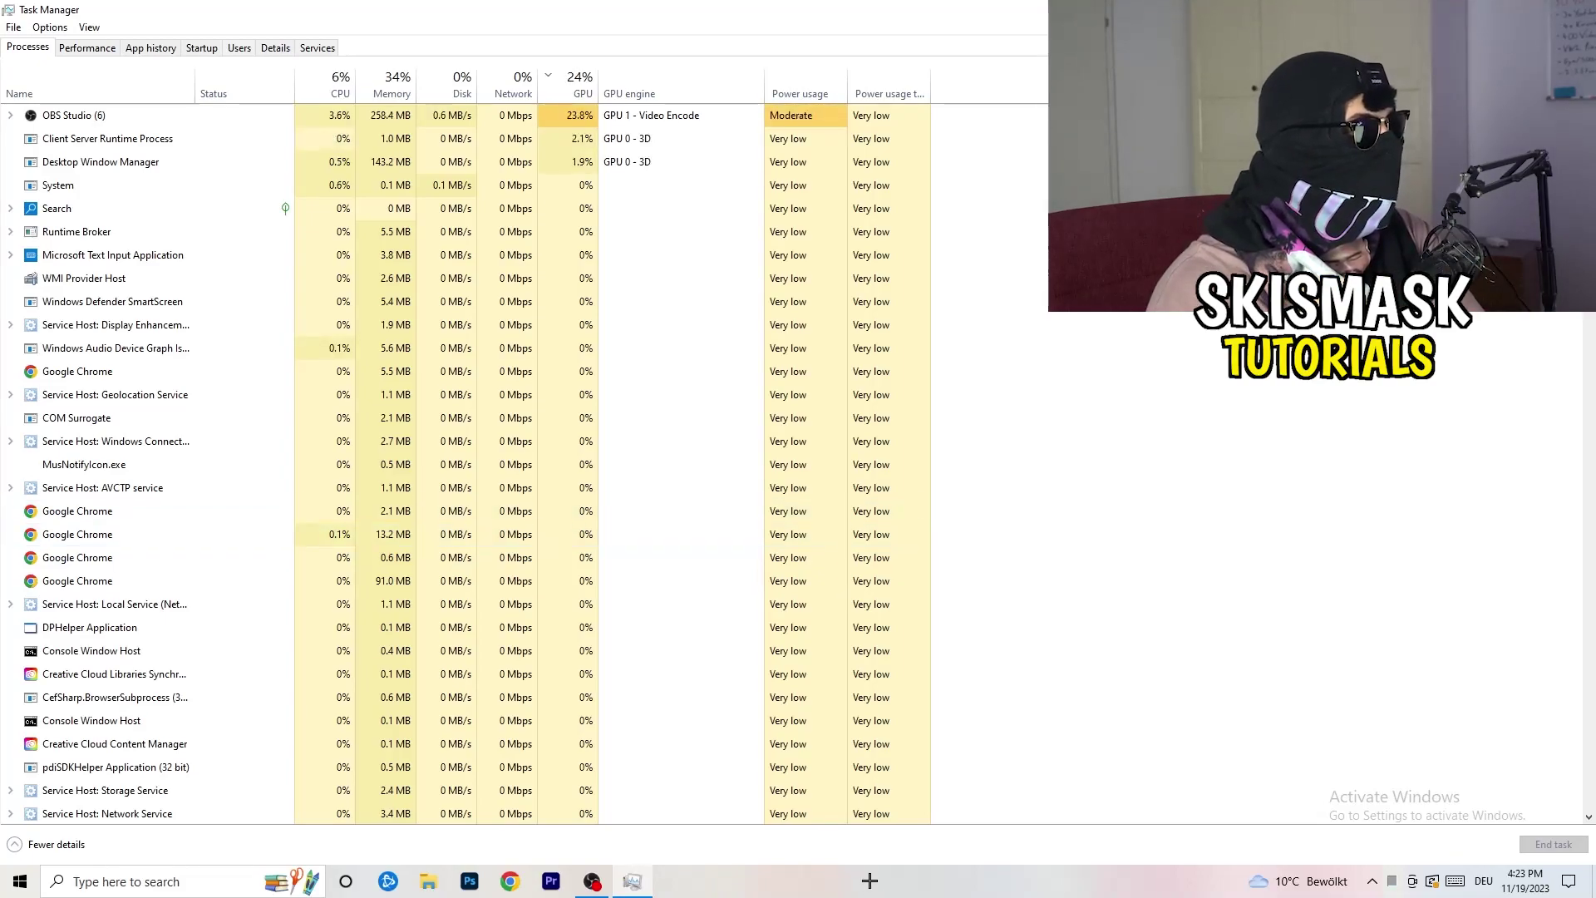
{"action": "left_click", "coordinate": [98, 51]}
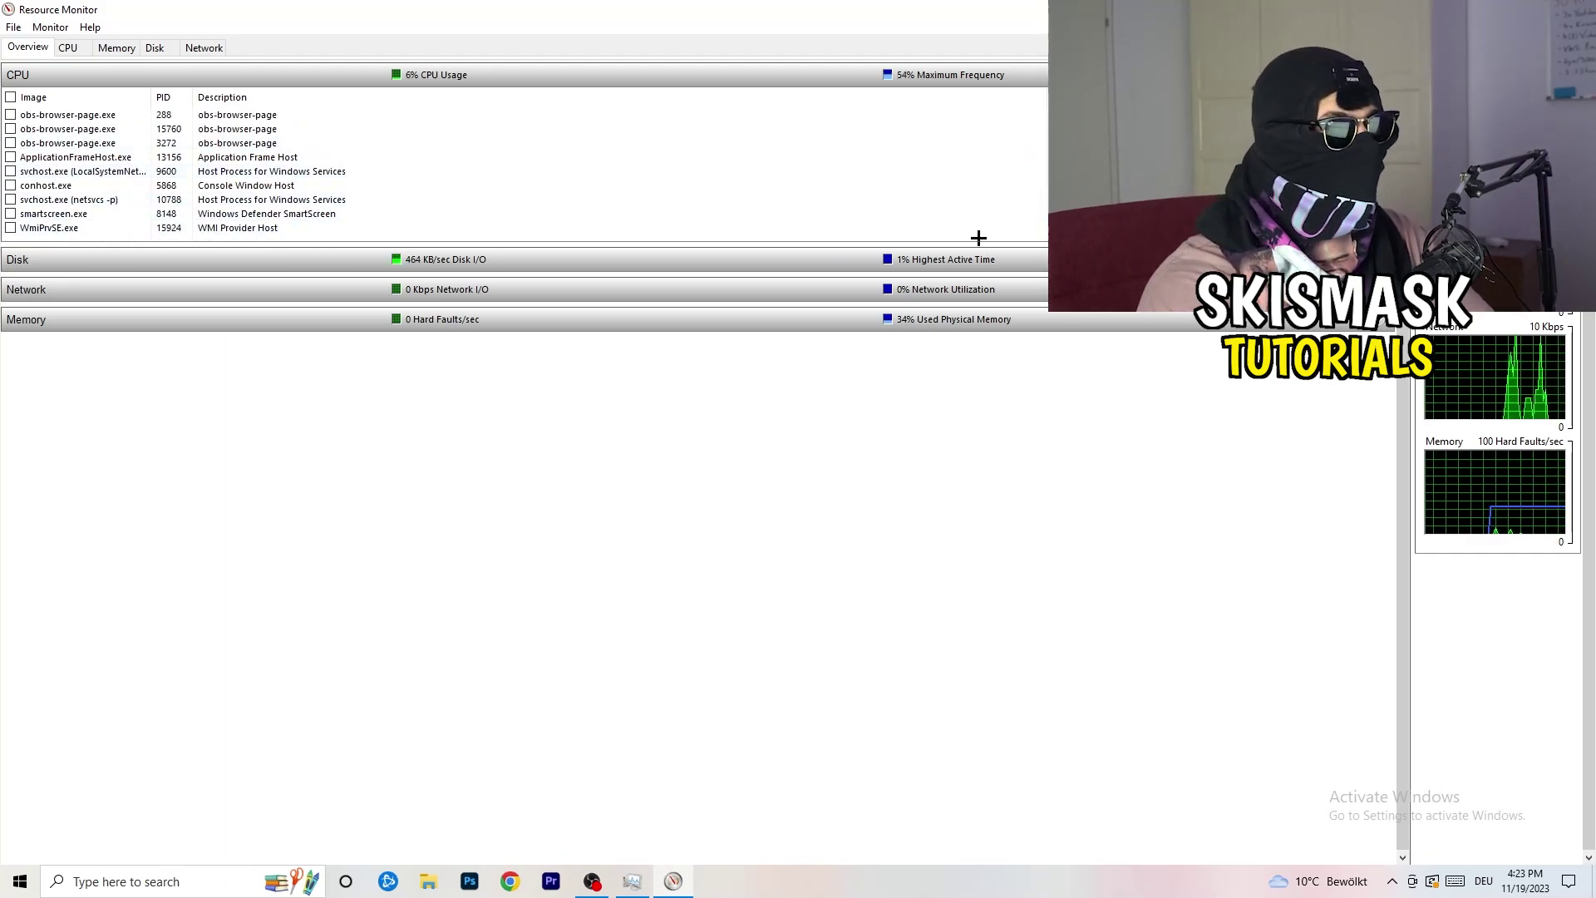
{"action": "right_click", "coordinate": [948, 185]}
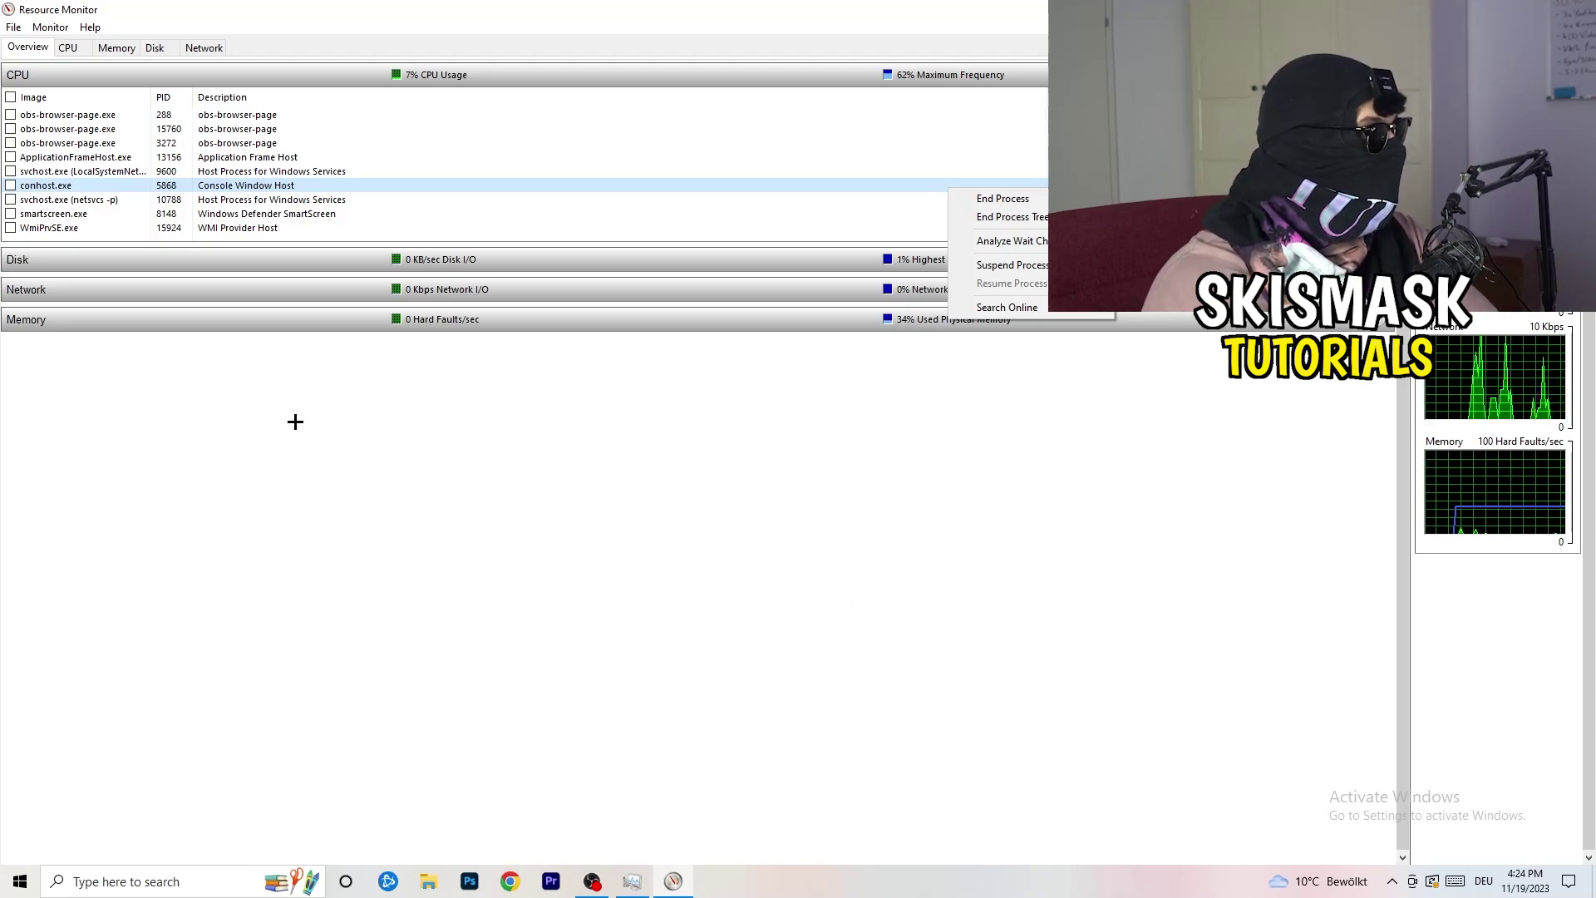
- Review per-process activity on Resource Monitor's Network tab, then close Resource Monitor and Task Manager
{"action": "left_click", "coordinate": [297, 407]}
{"action": "left_click", "coordinate": [203, 48]}
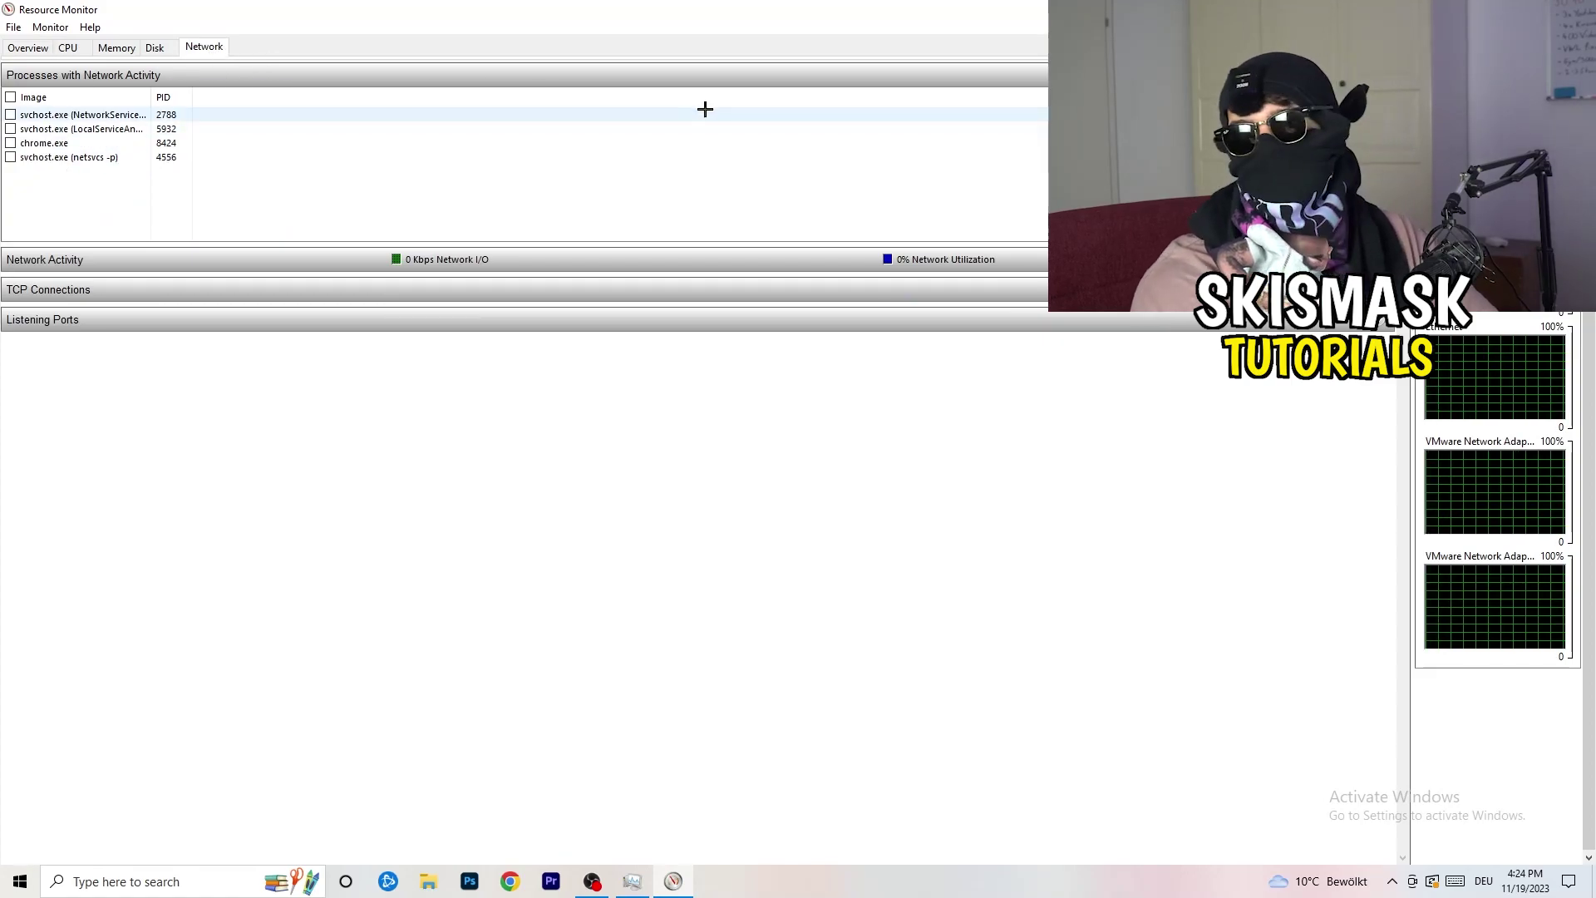
{"action": "left_click", "coordinate": [28, 47]}
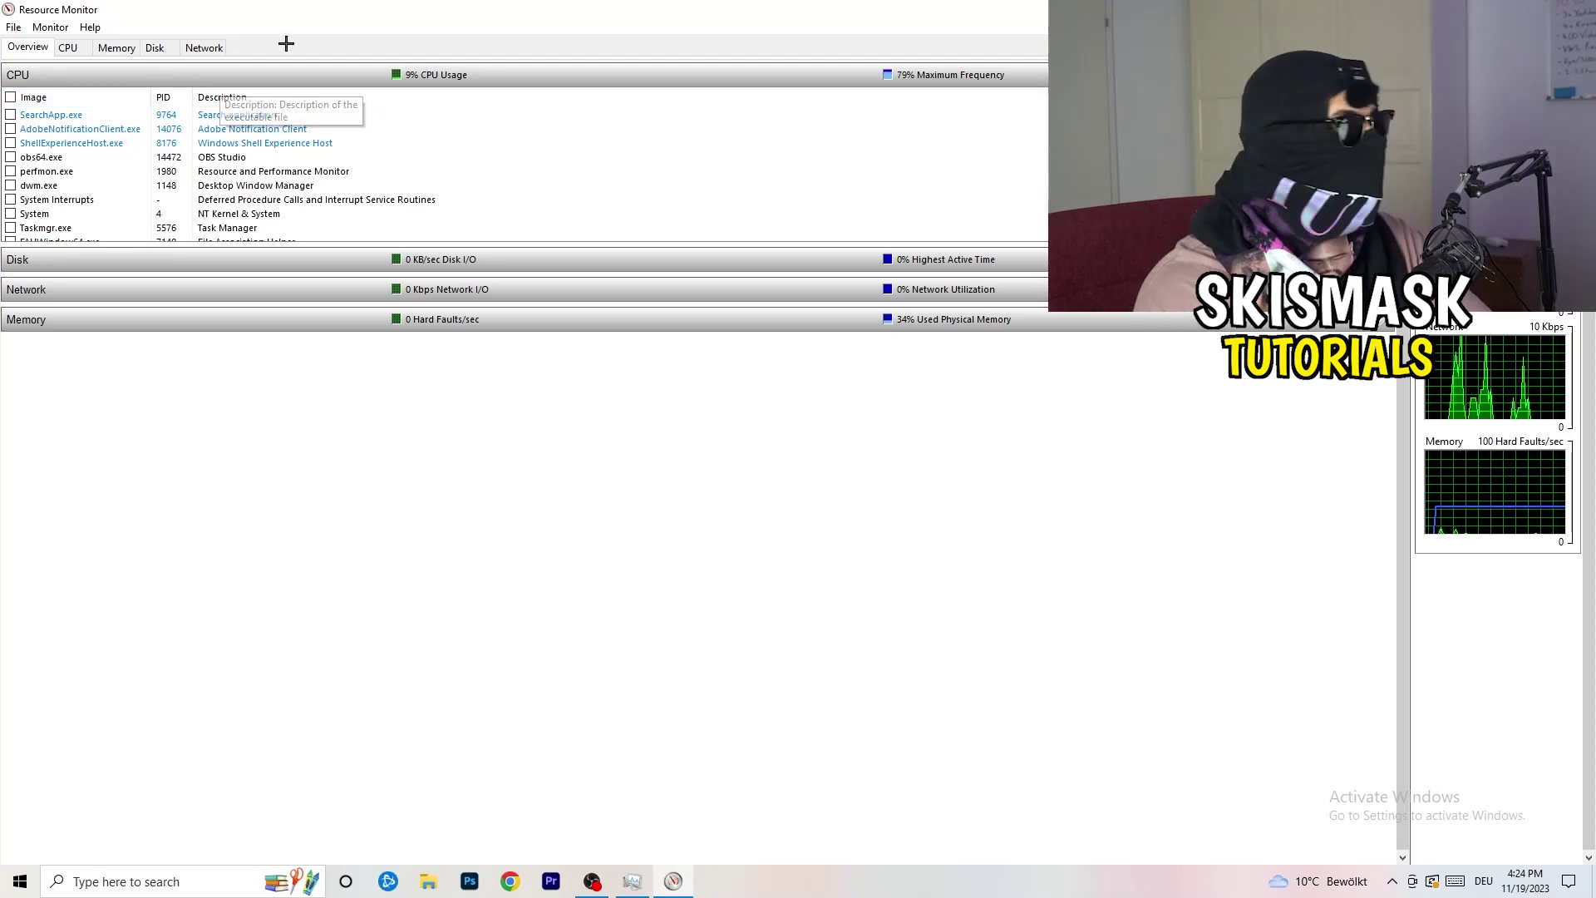
{"action": "left_click", "coordinate": [204, 47]}
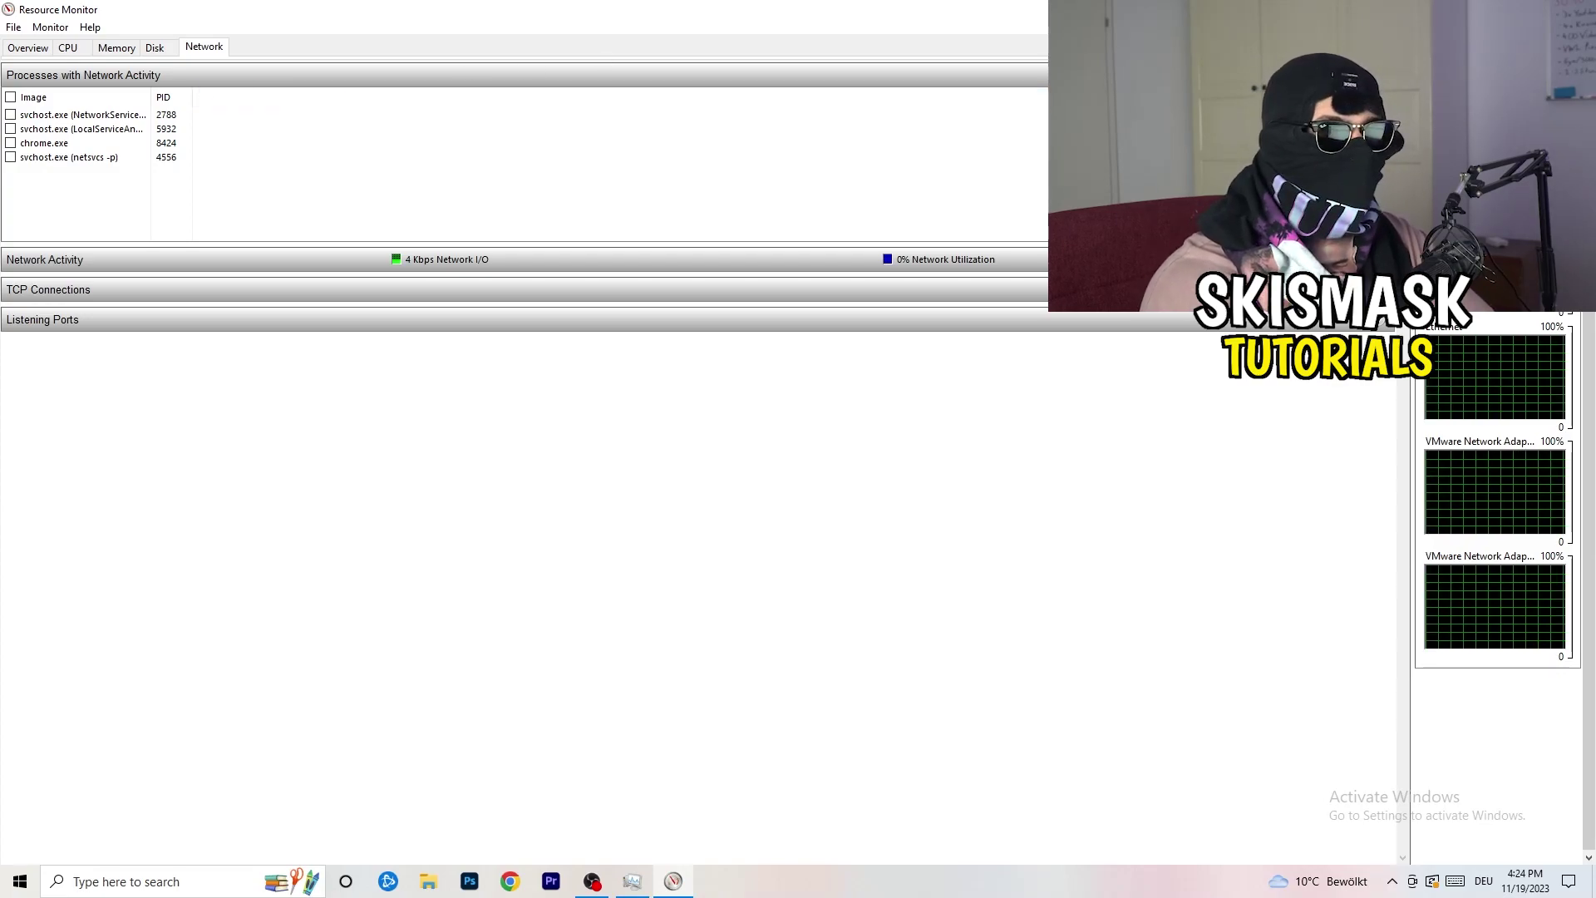
{"action": "key", "text": "alt+F4"}
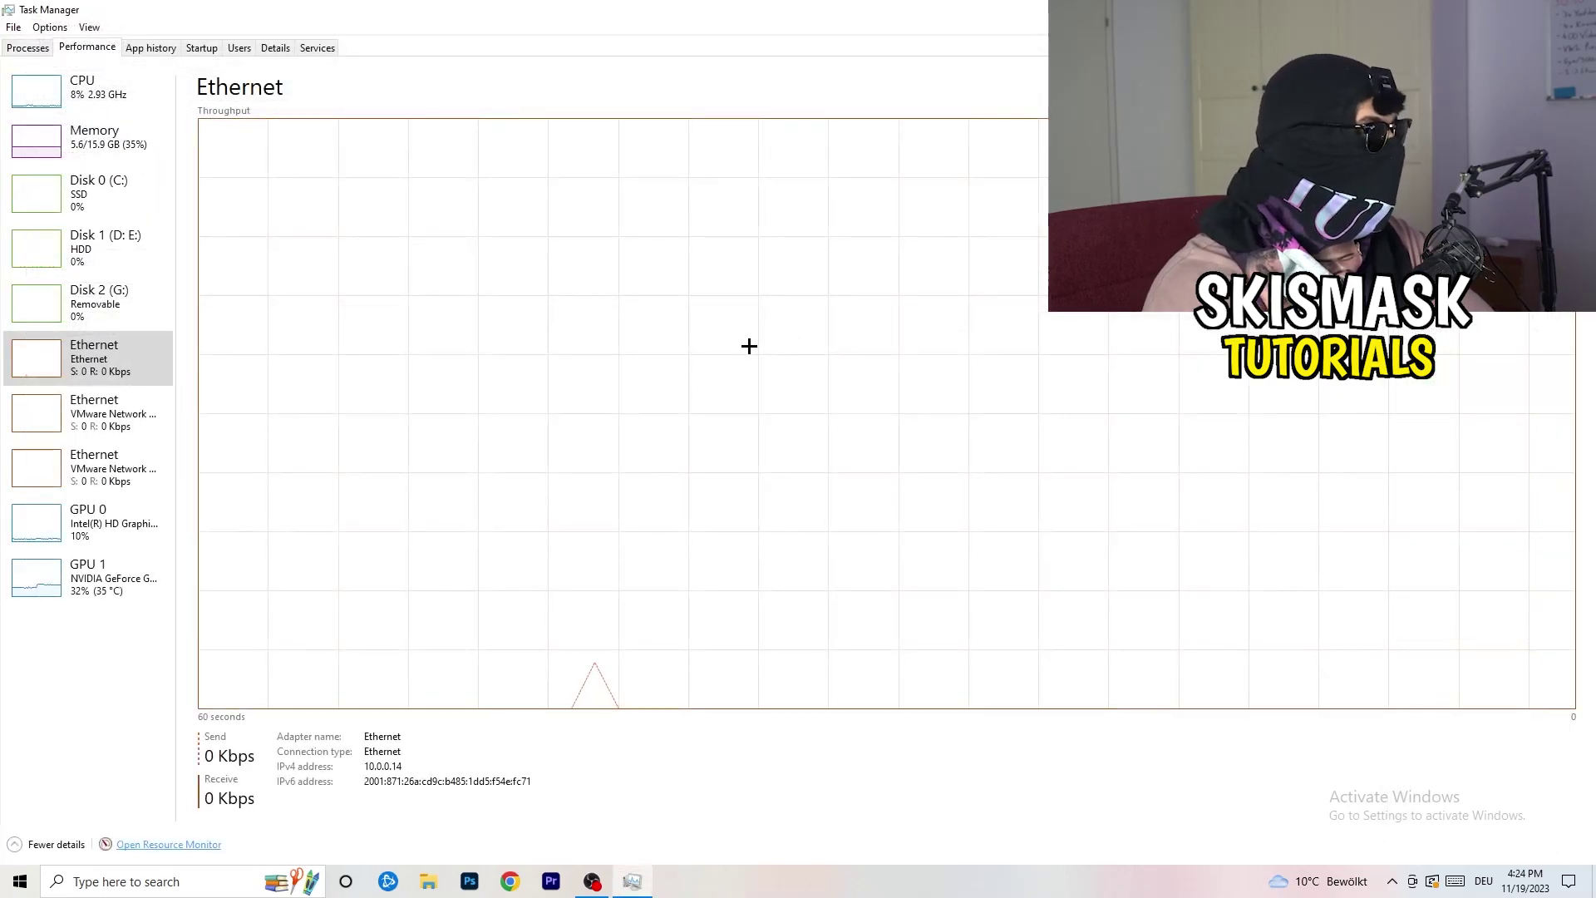
{"action": "key", "text": "alt+F4"}
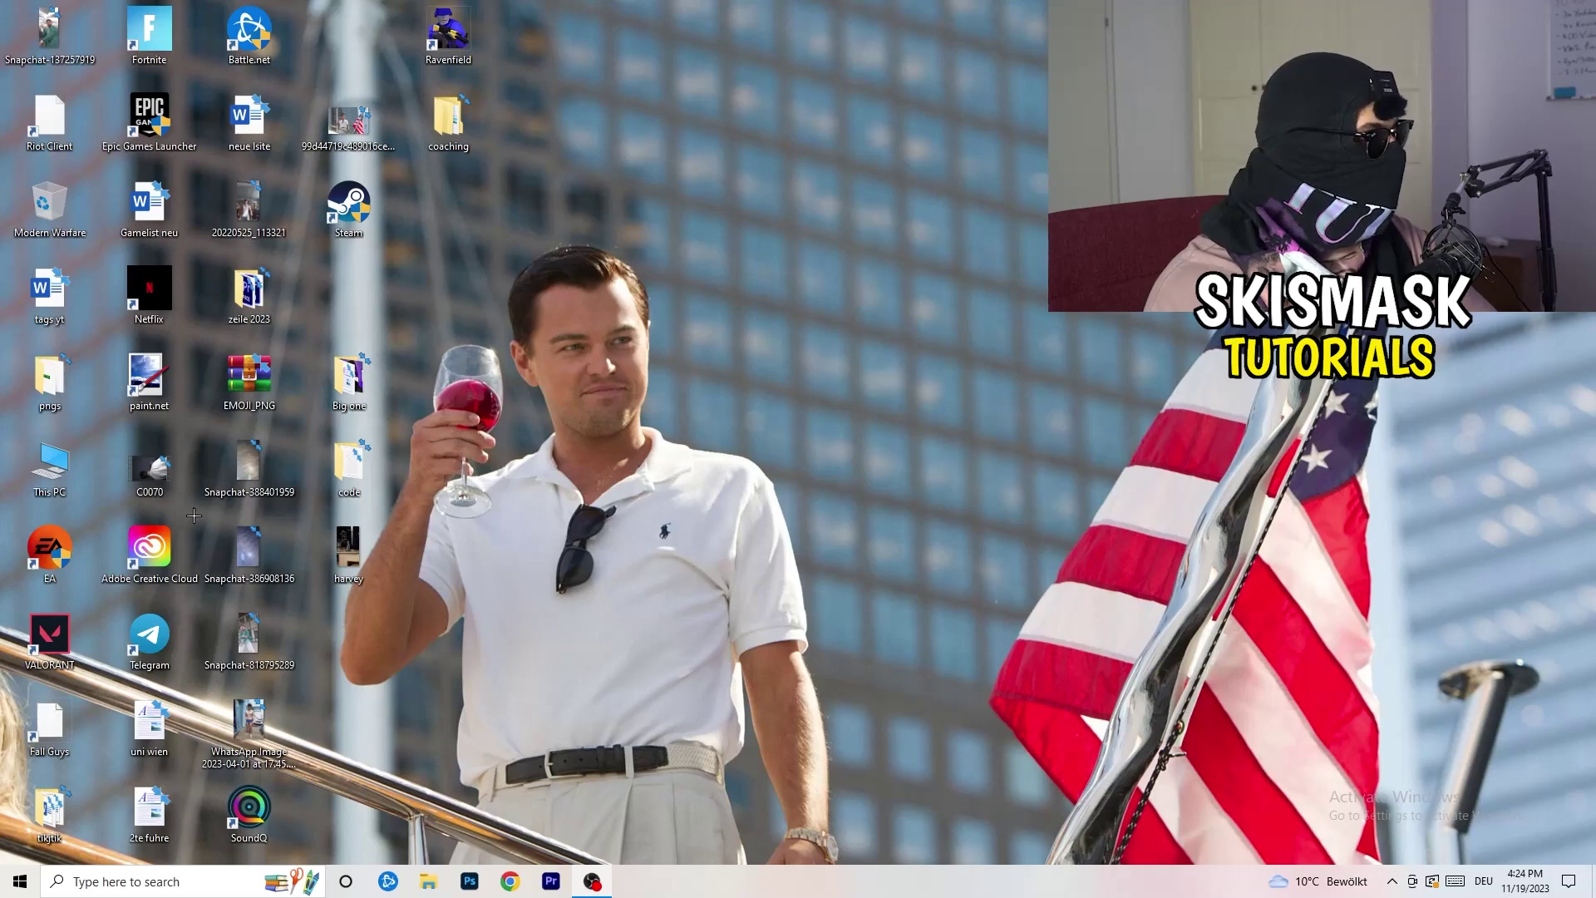
- Open Settings to the Network & Internet Status page showing Ethernet connected
{"action": "left_click", "coordinate": [20, 880]}
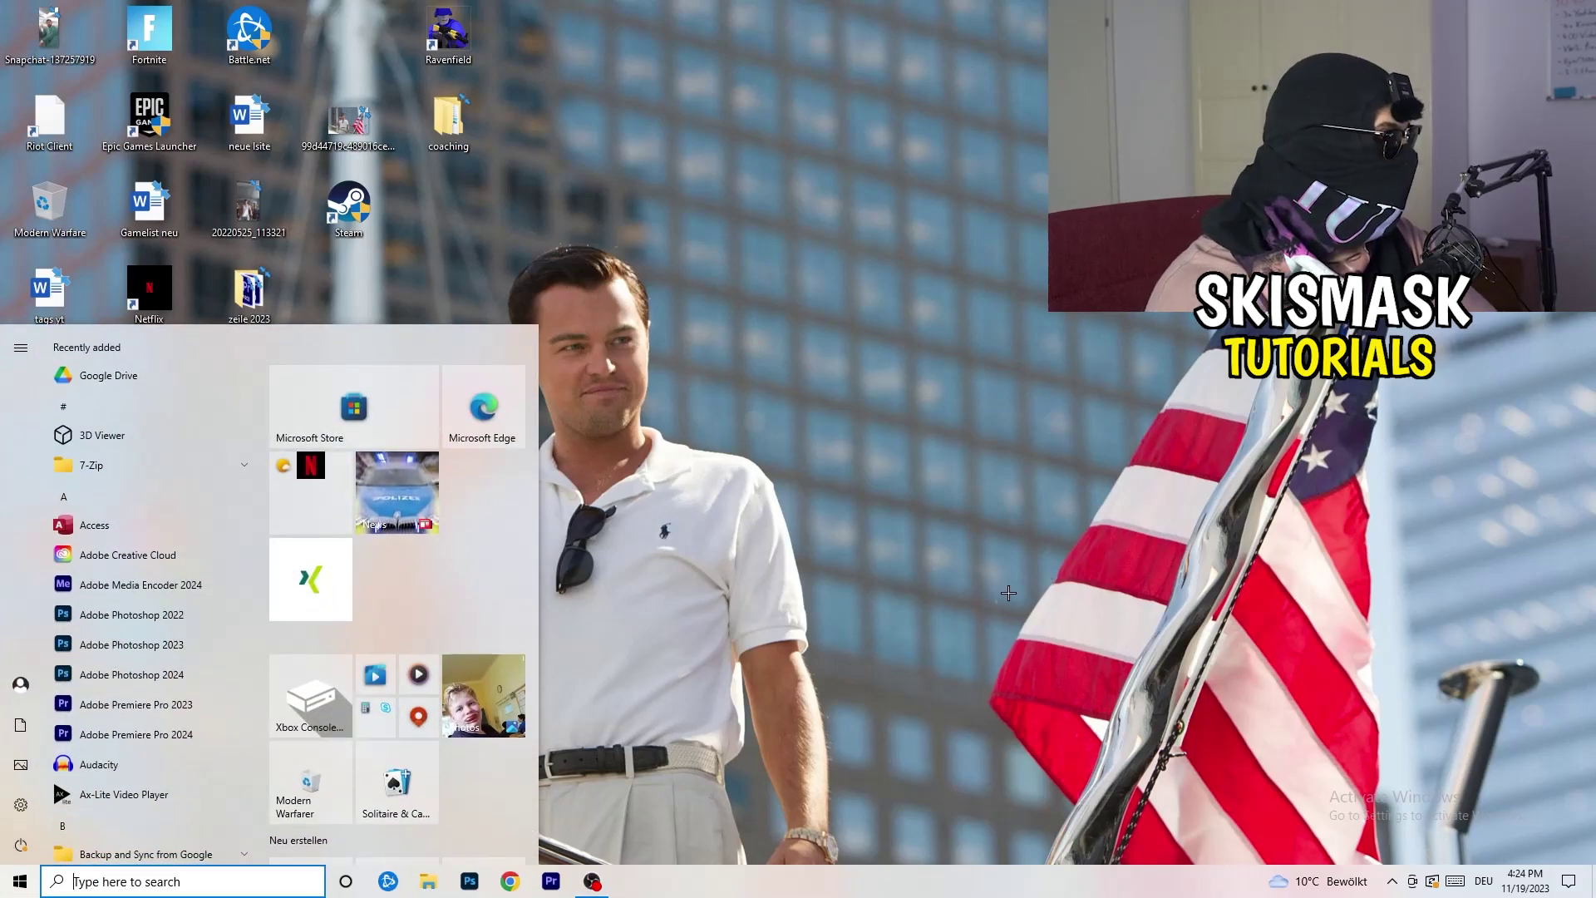
{"action": "key", "text": "super+i"}
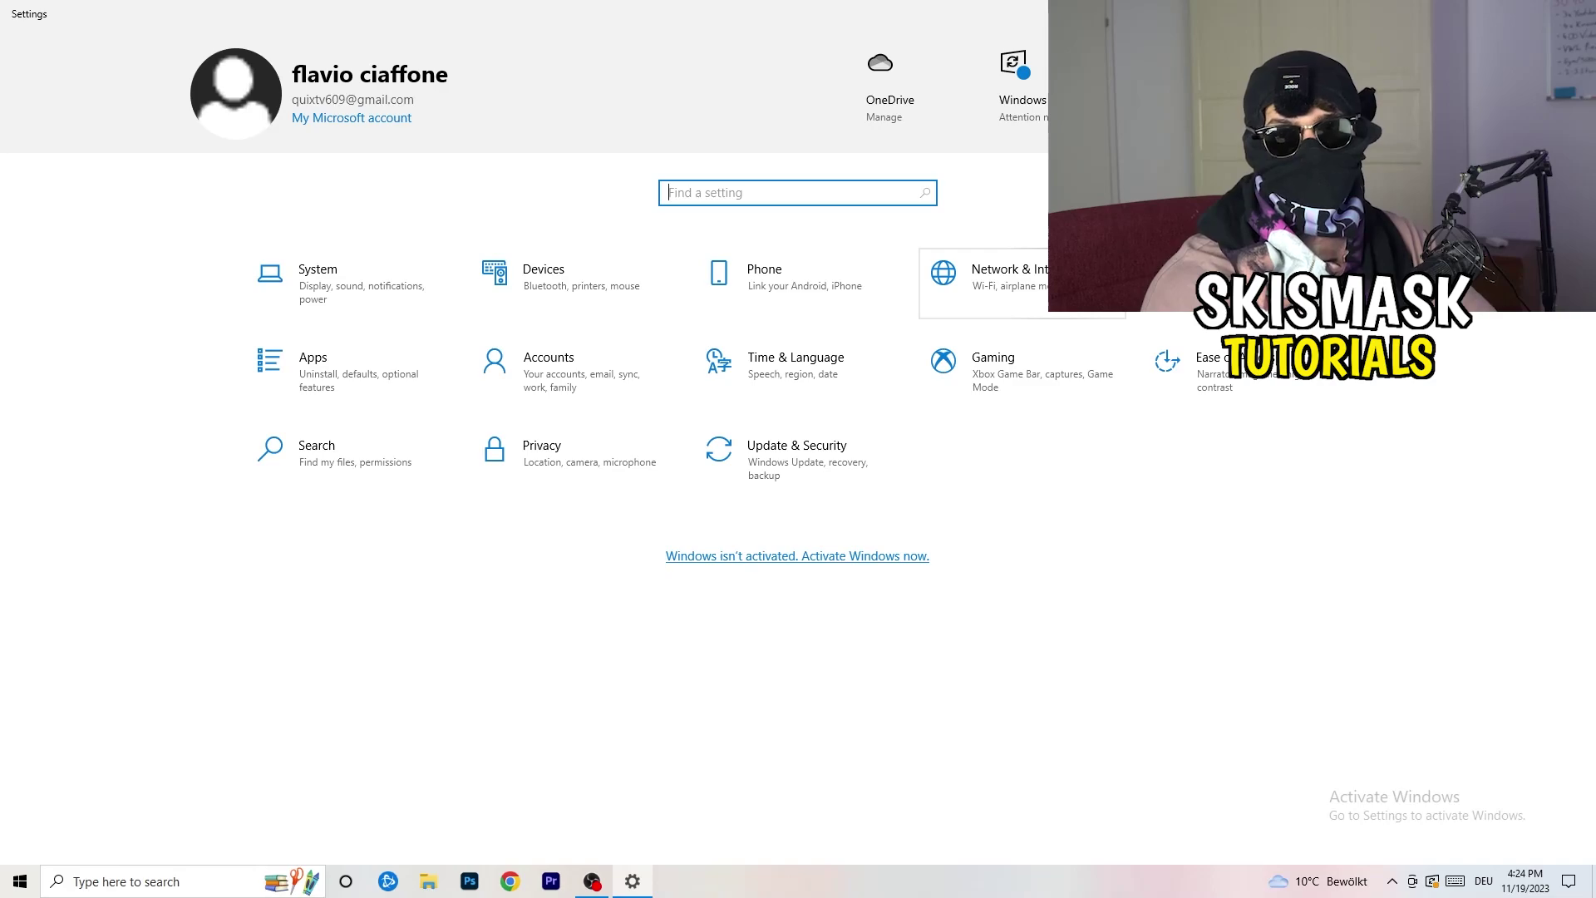
{"action": "left_click", "coordinate": [989, 281]}
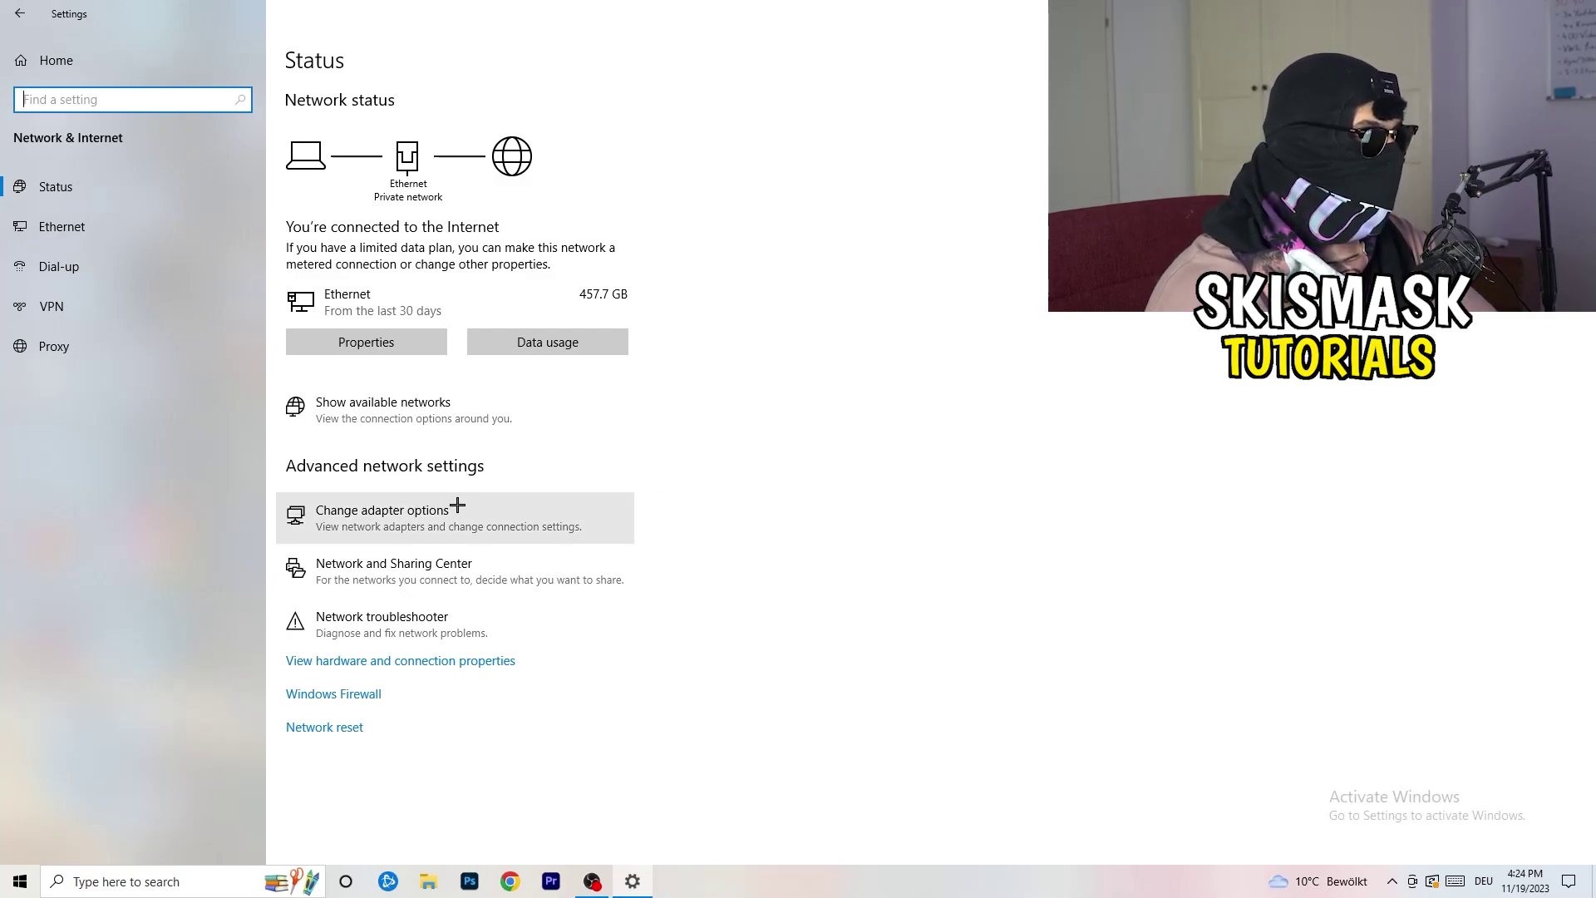
{"action": "left_click", "coordinate": [416, 627]}
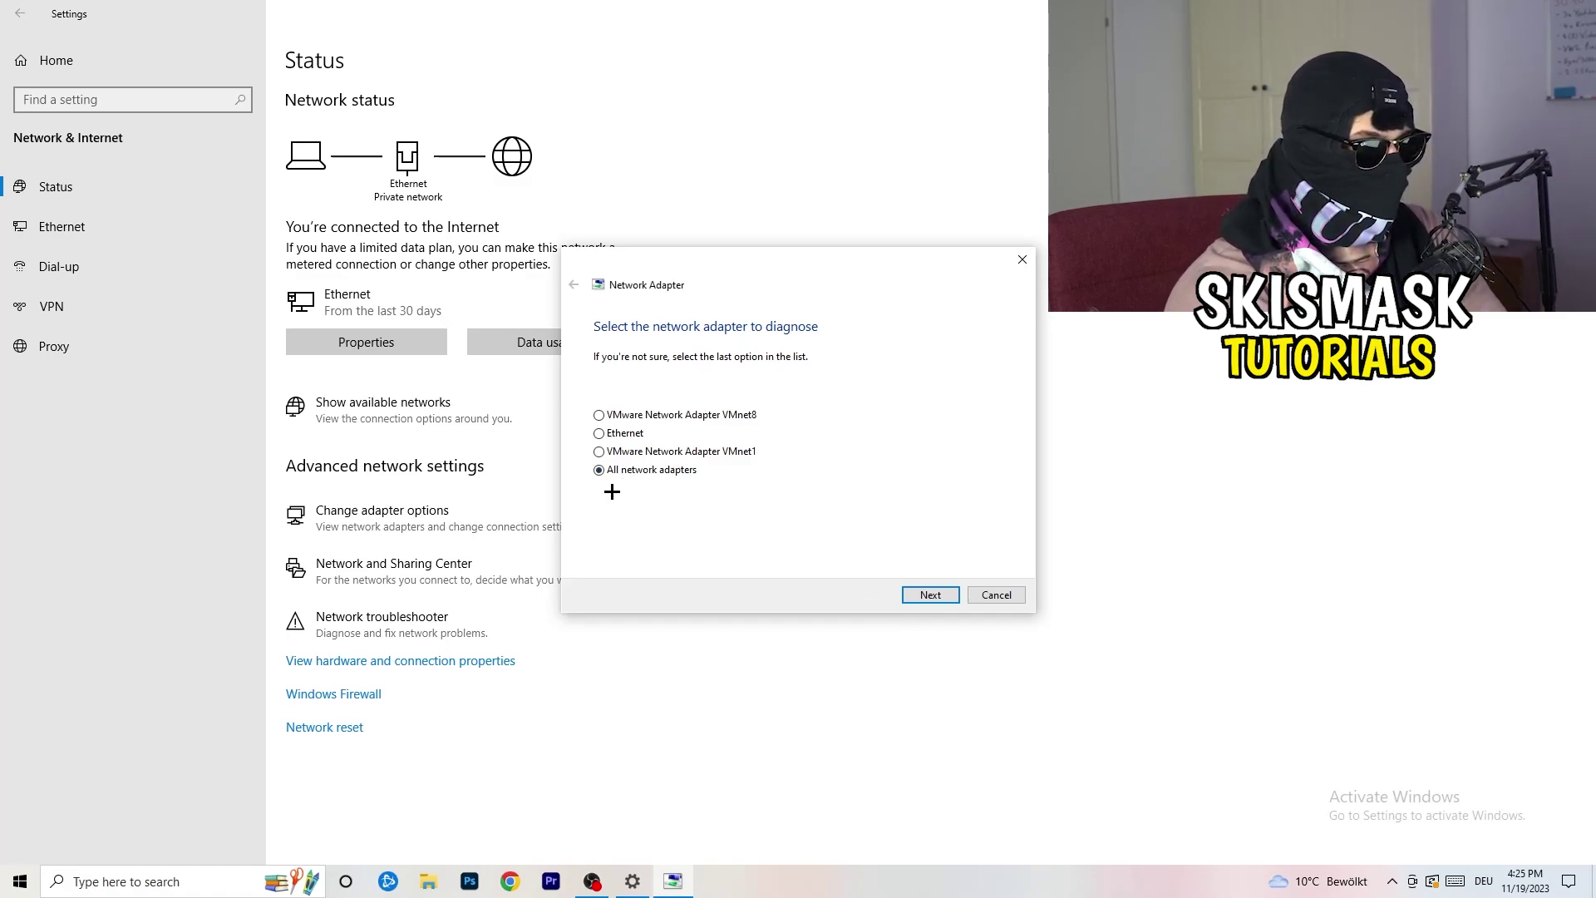
{"action": "left_click", "coordinate": [931, 595]}
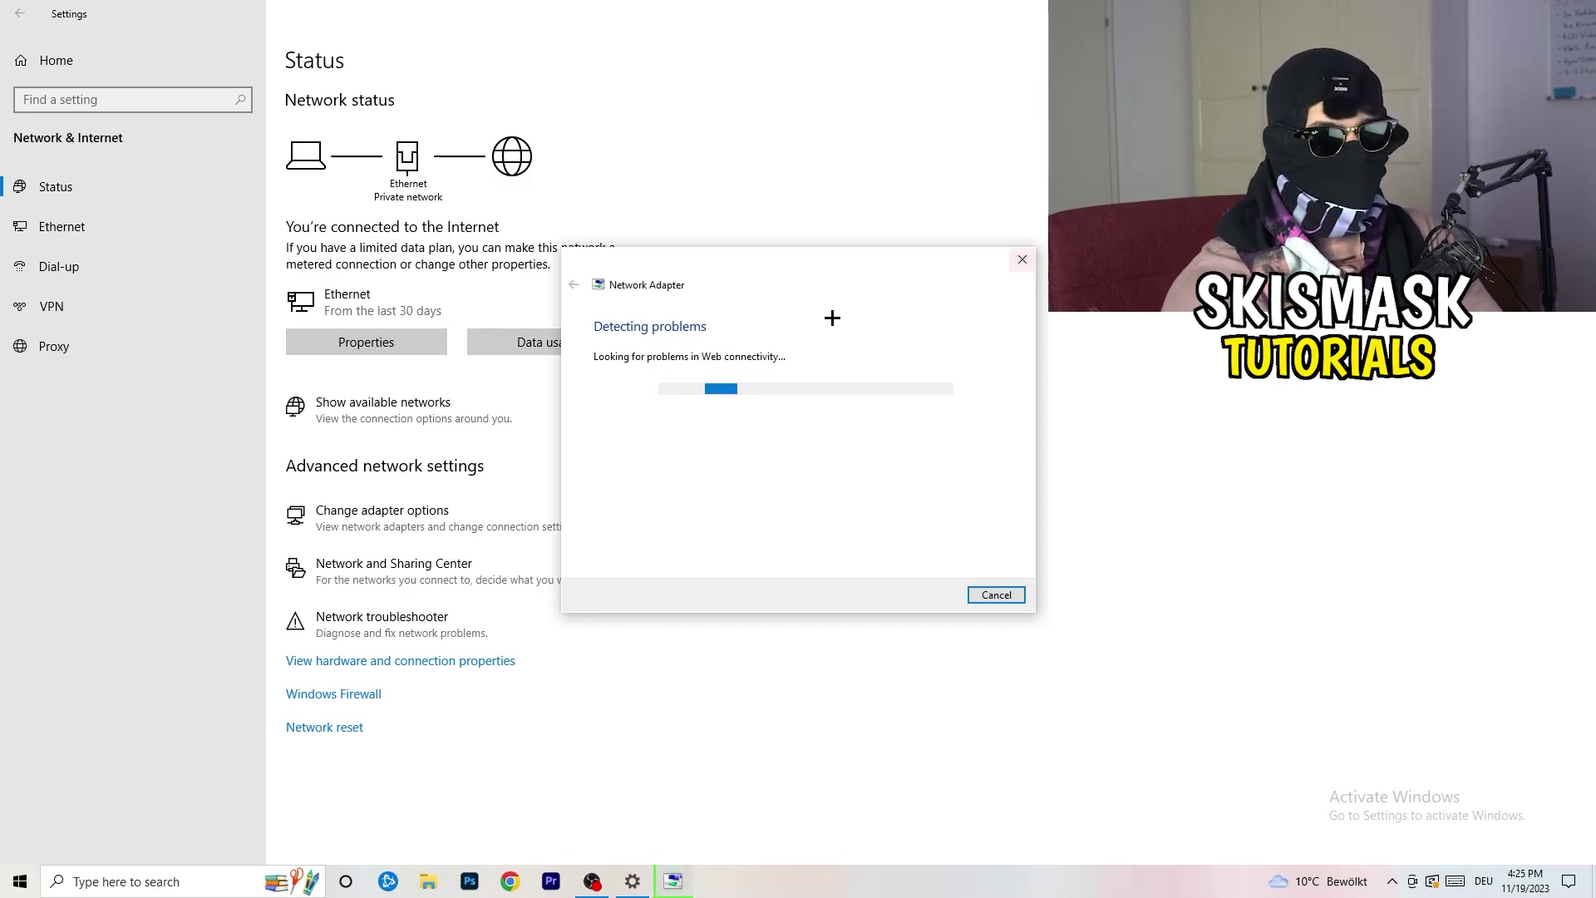
{"action": "left_click", "coordinate": [1022, 259]}
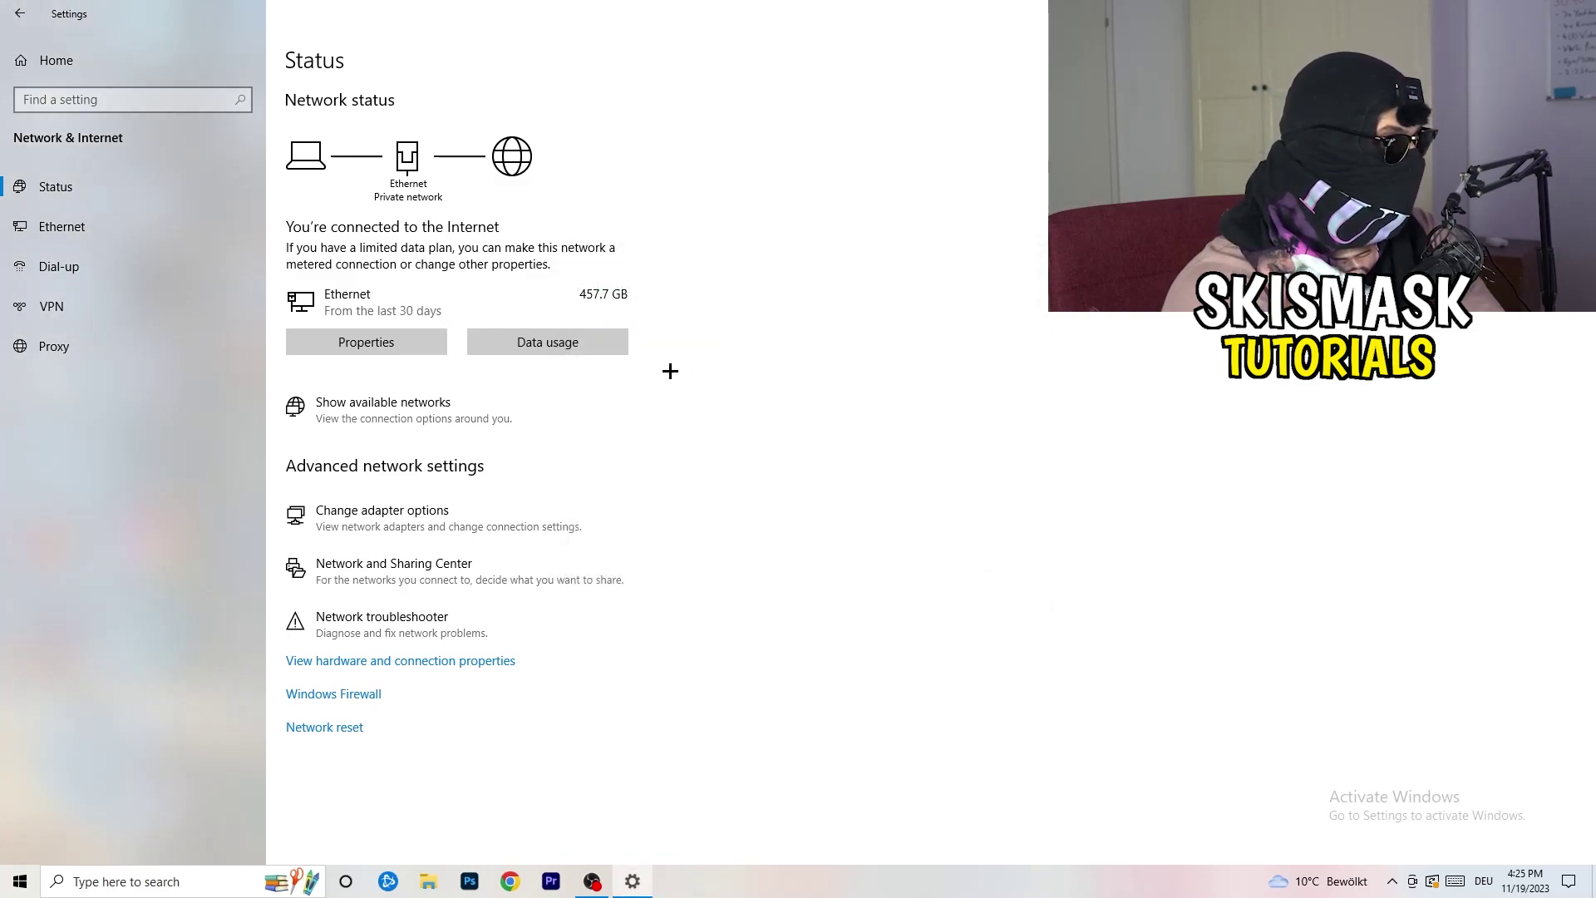
{"action": "left_click", "coordinate": [426, 520]}
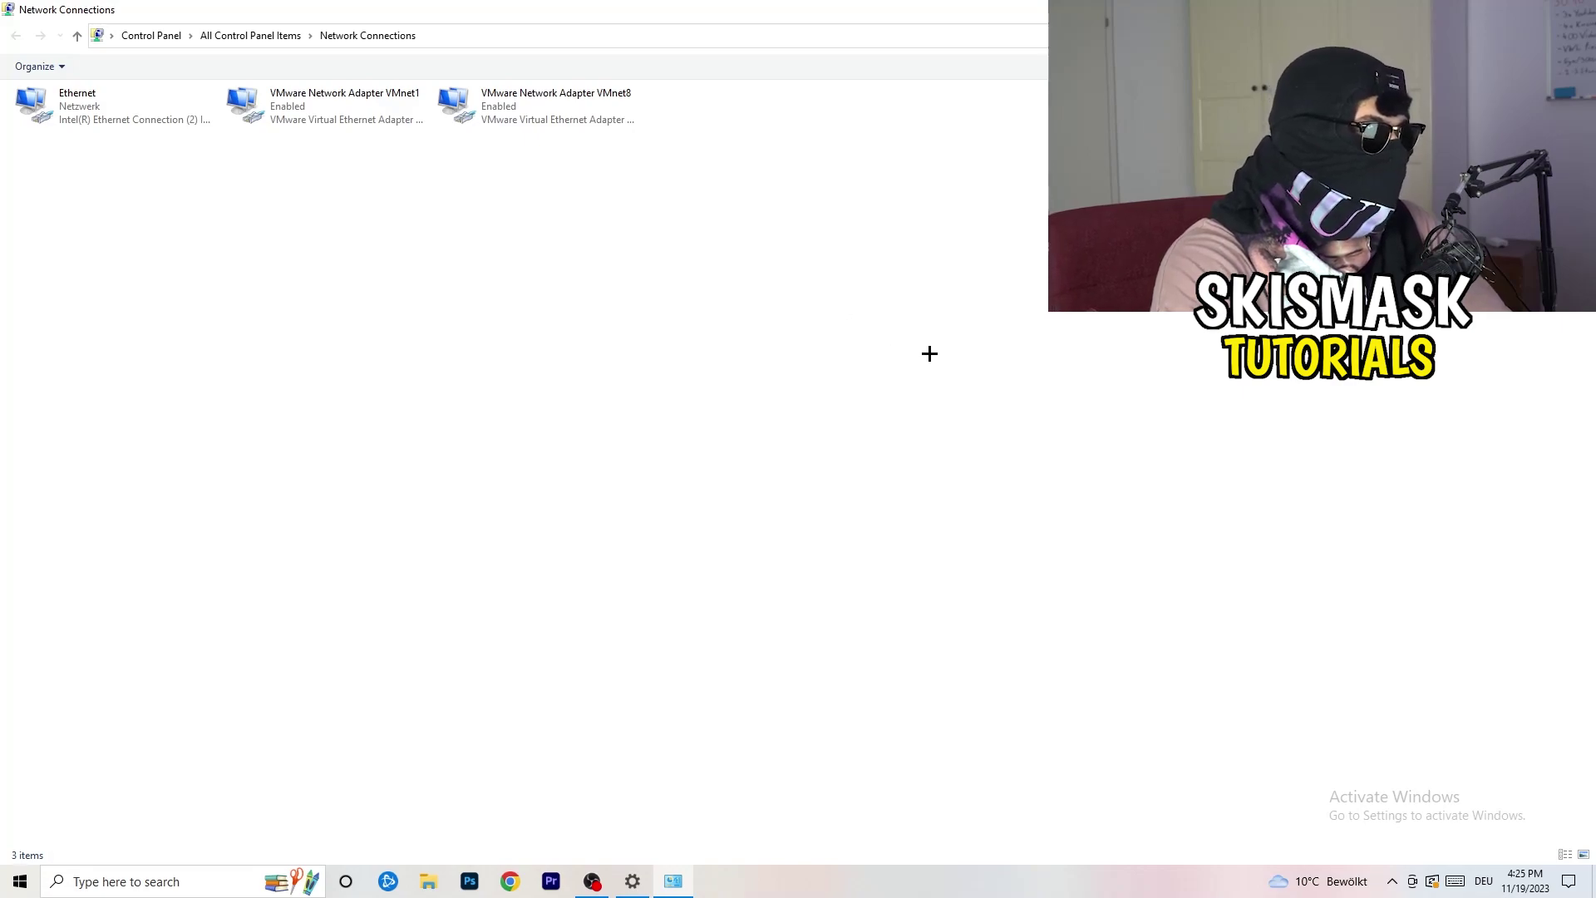
- Disable and re-enable the Ethernet adapter, then close the Network Connections window
{"action": "left_click", "coordinate": [118, 105]}
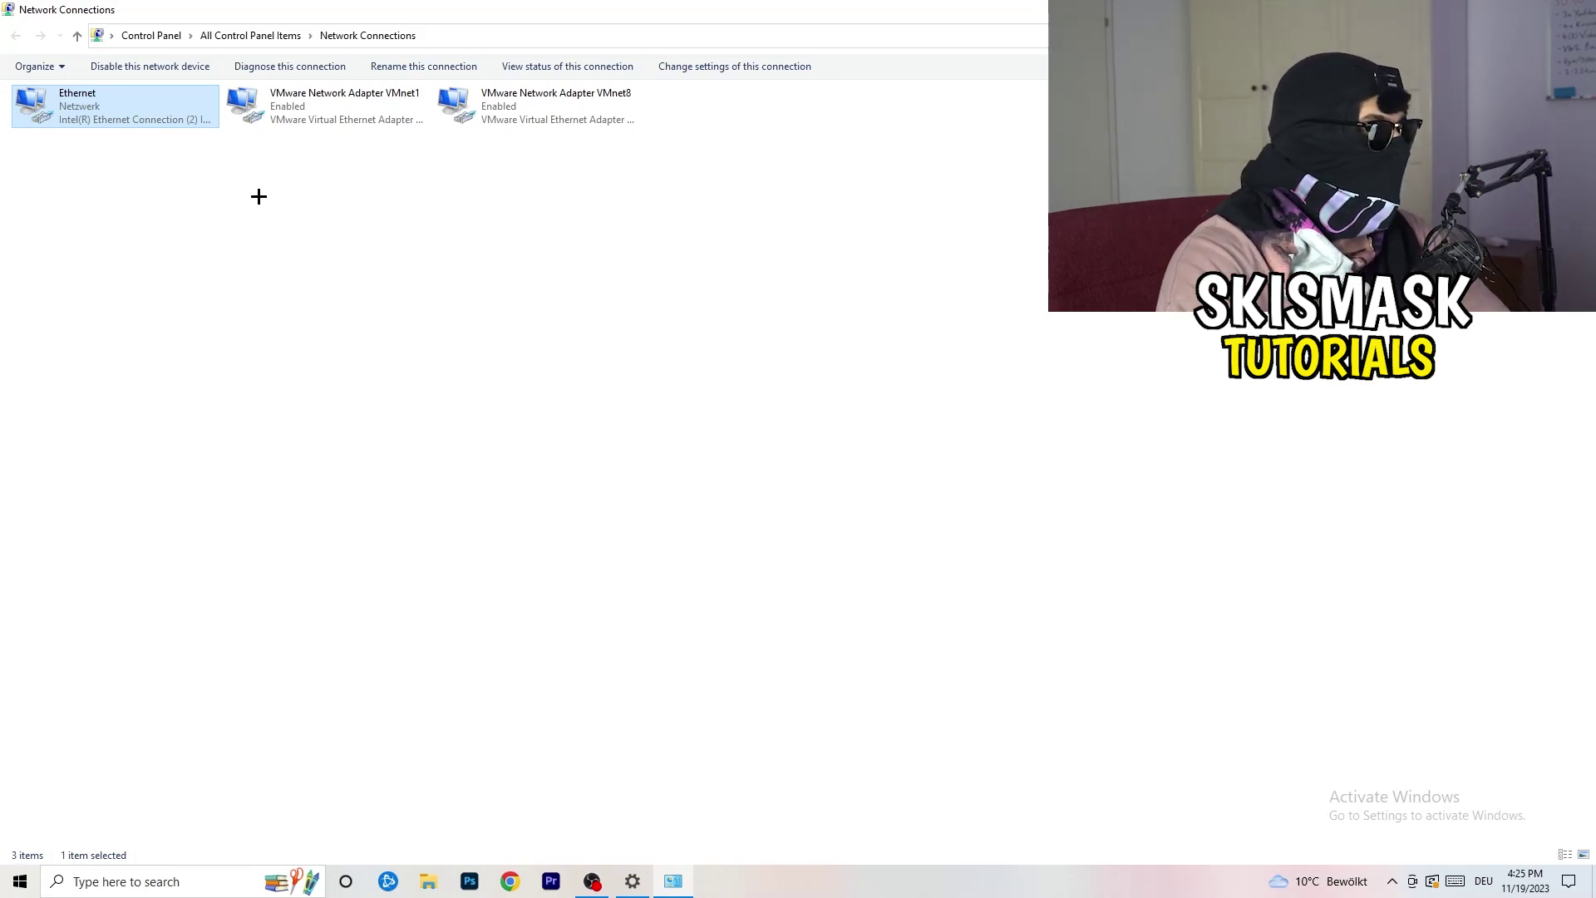
{"action": "right_click", "coordinate": [136, 100]}
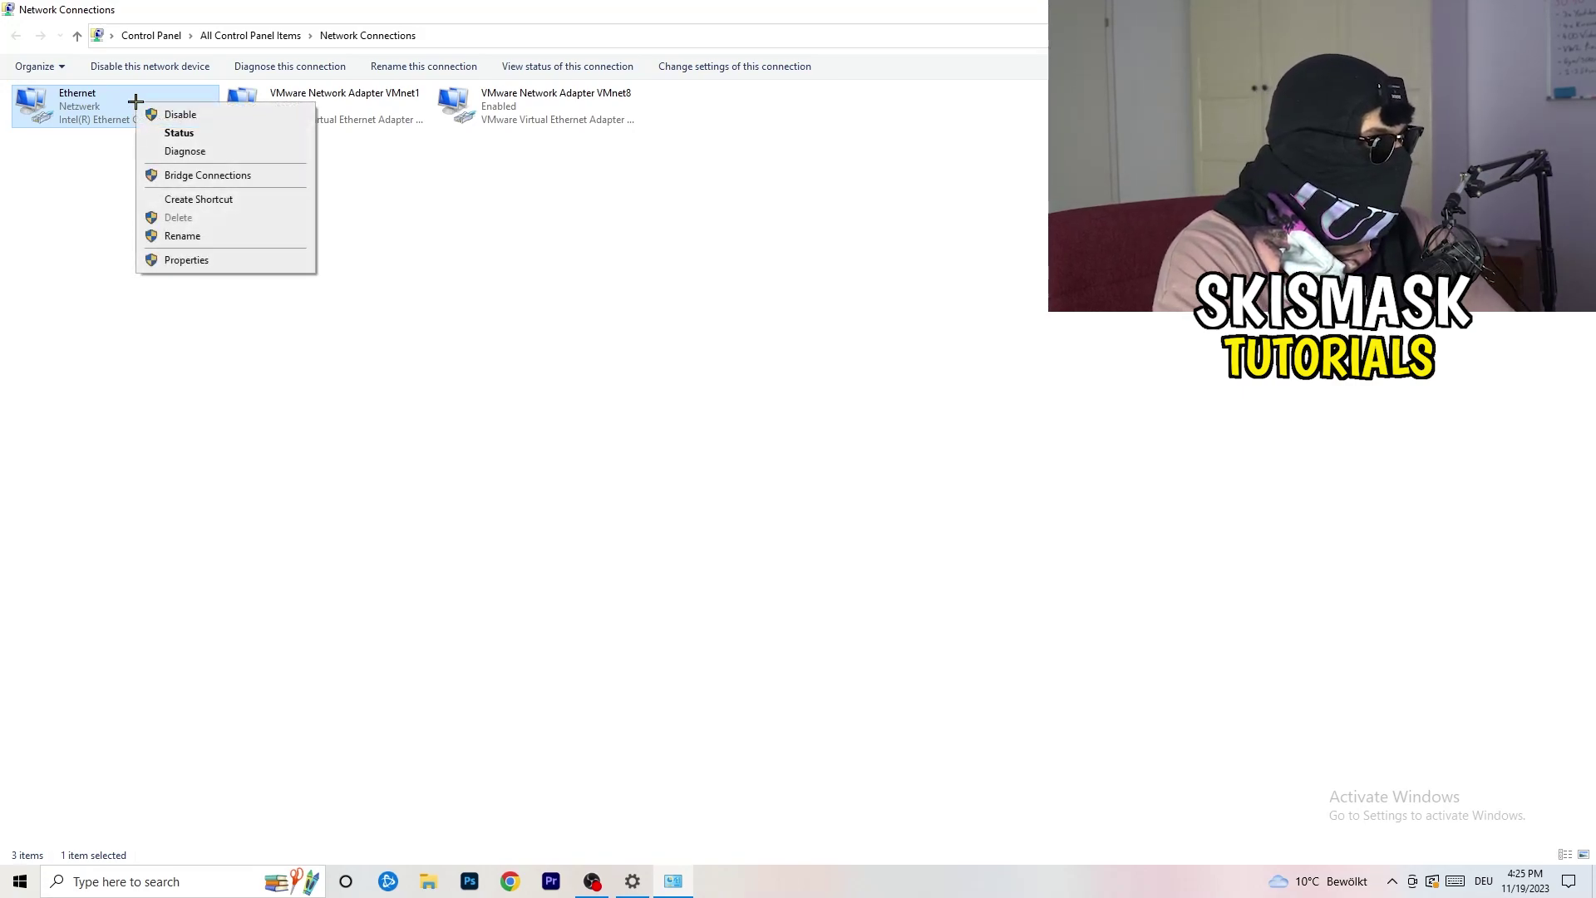
{"action": "left_click", "coordinate": [187, 111]}
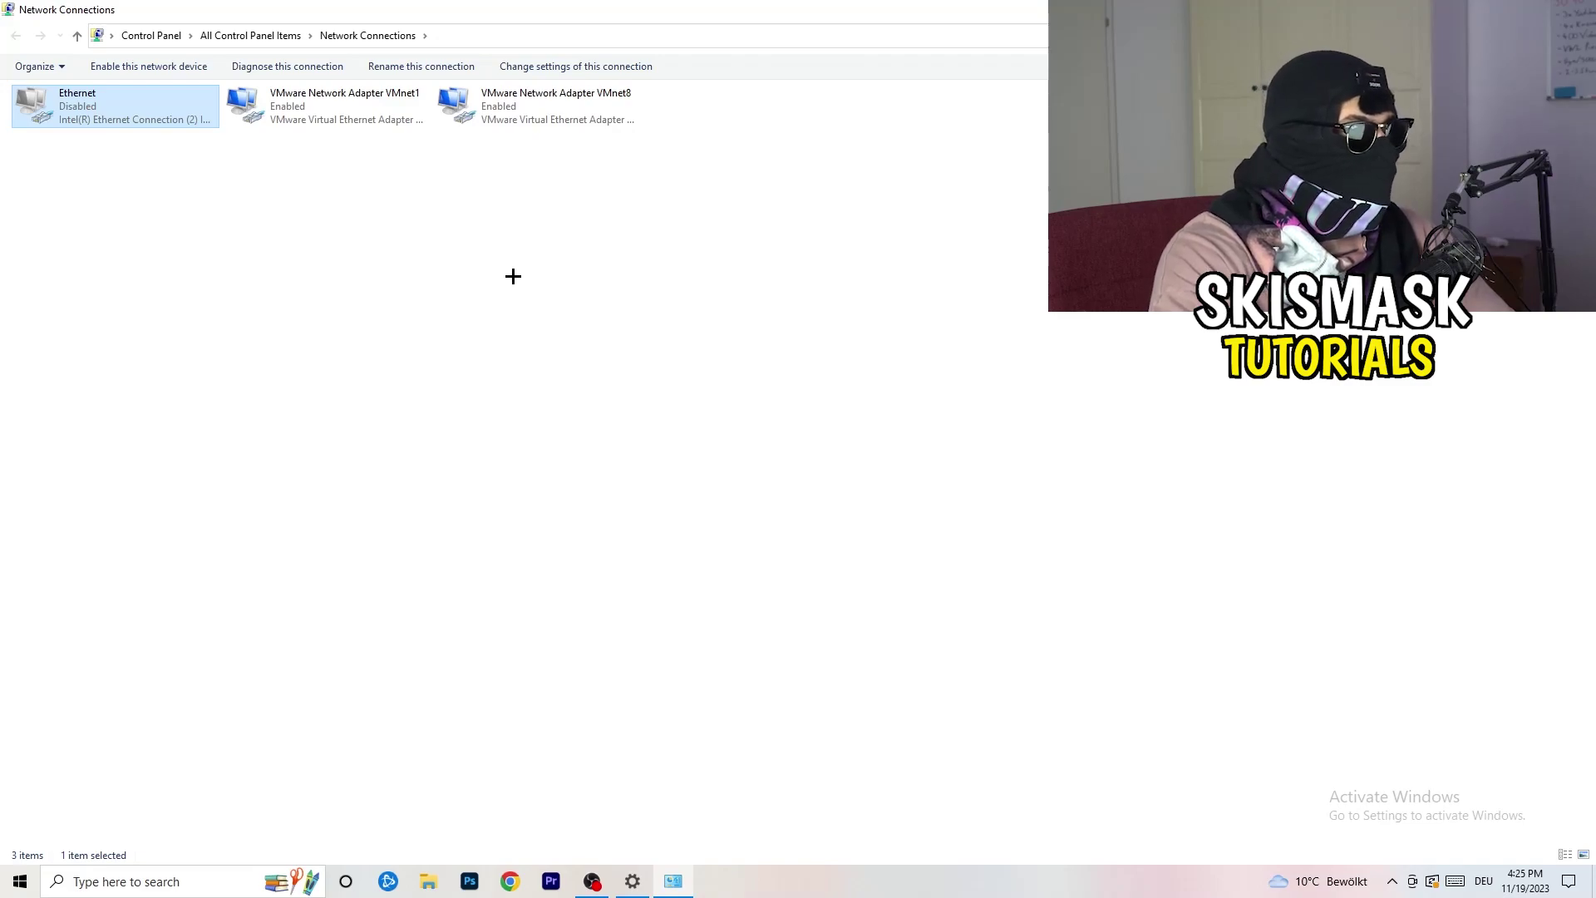
{"action": "right_click", "coordinate": [83, 118]}
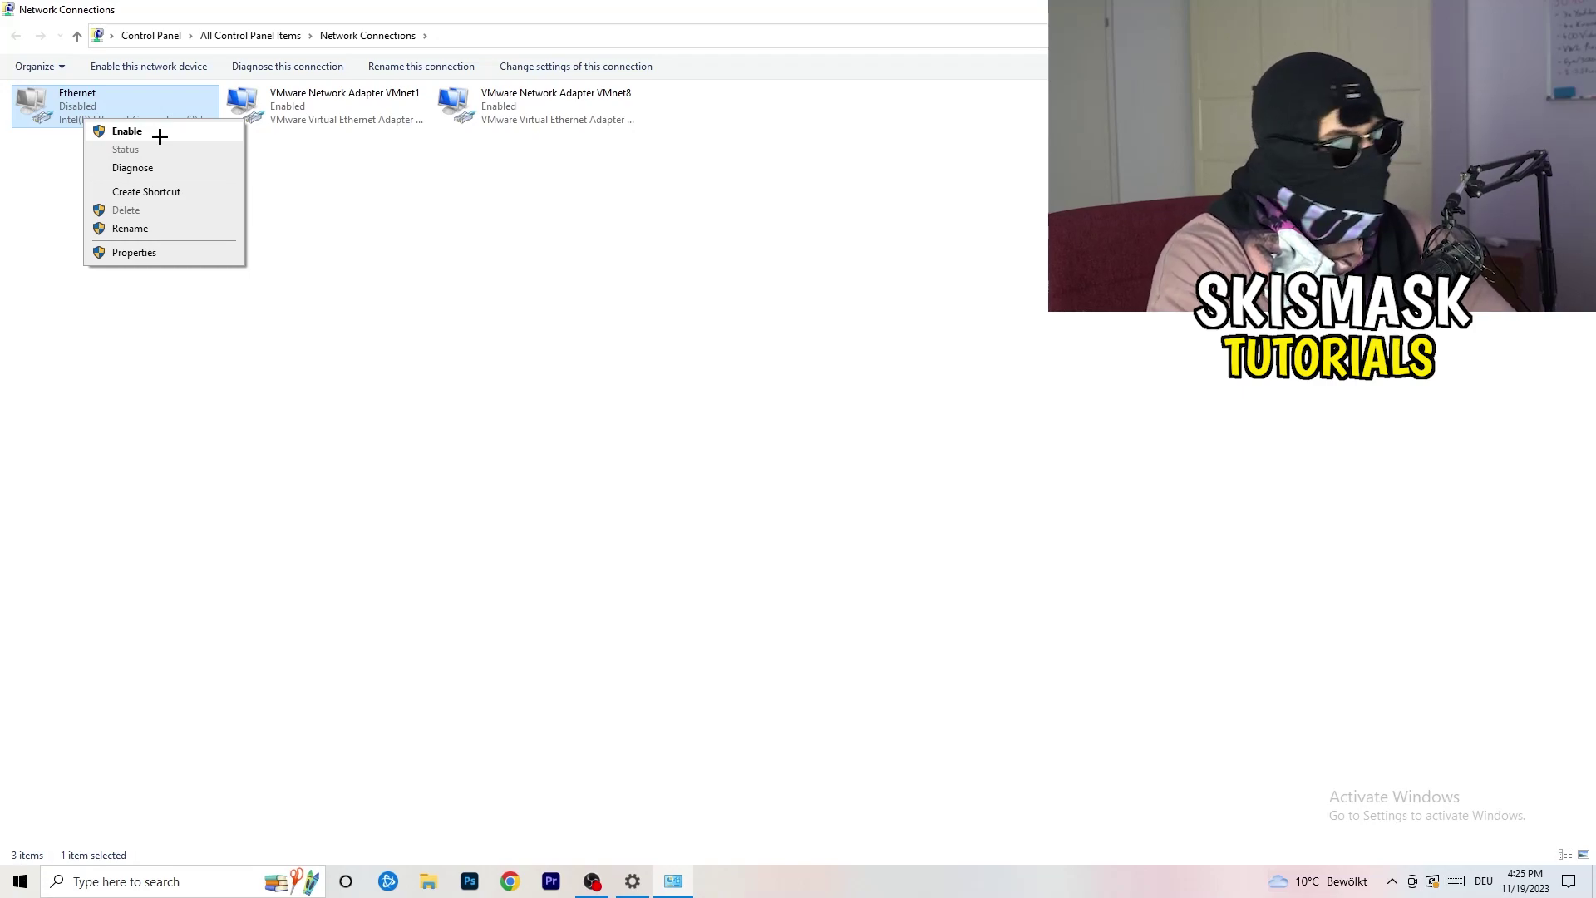
{"action": "left_click", "coordinate": [159, 136]}
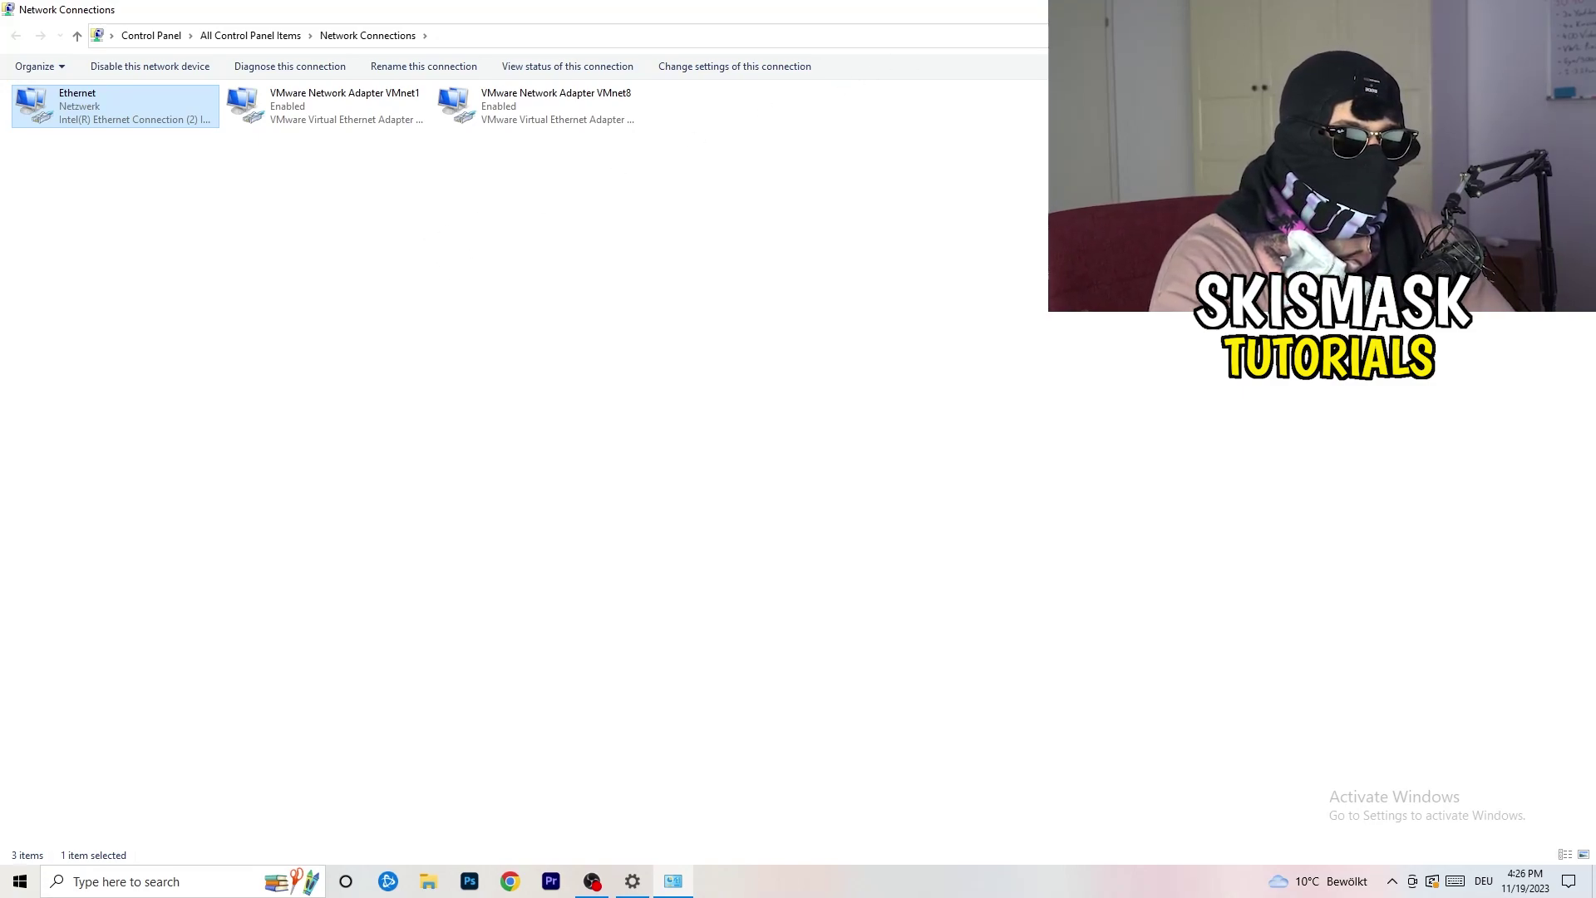
{"action": "left_click", "coordinate": [1575, 10]}
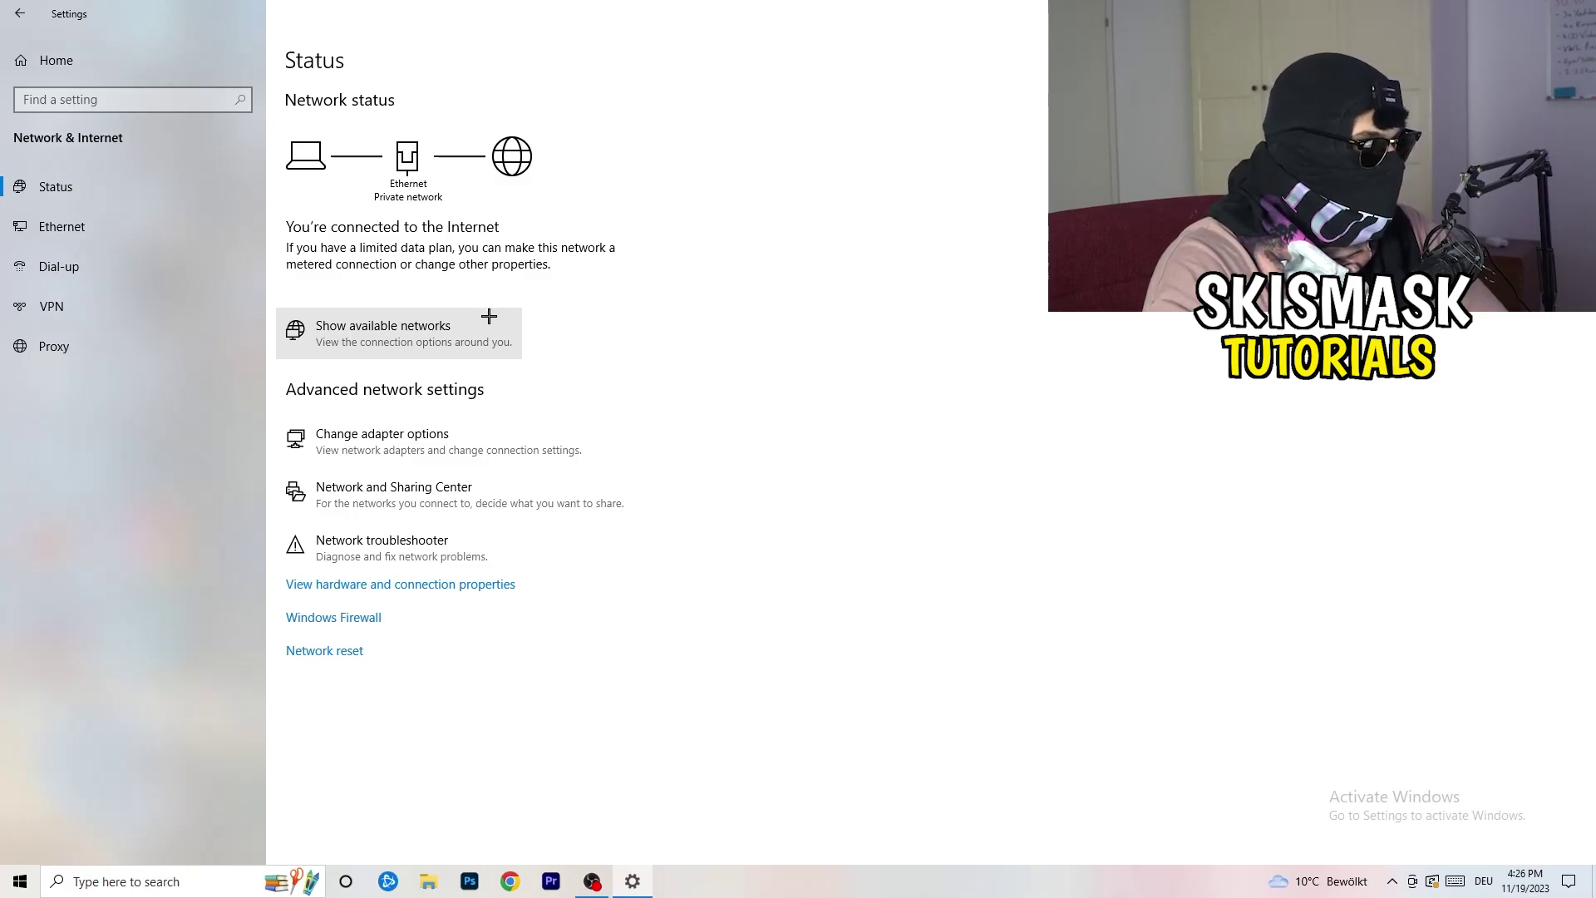
- Open the Ethernet Status dialog from Network and Sharing Center, showing 1.0 Gbps with IPv4/IPv6 Internet access
{"action": "left_click", "coordinate": [472, 501]}
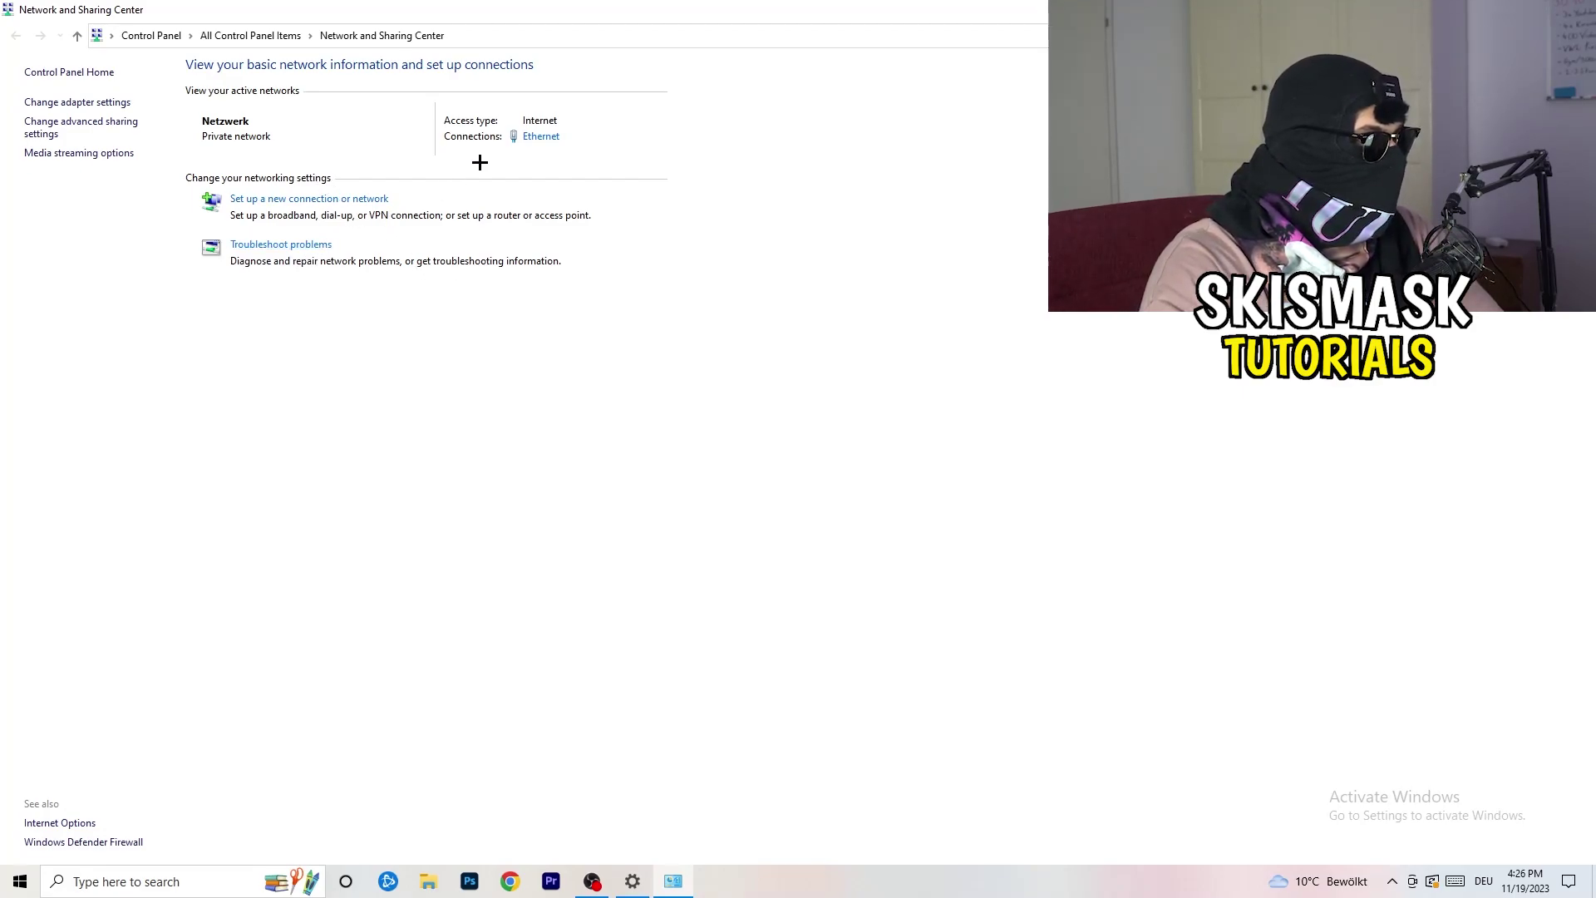
{"action": "left_click", "coordinate": [541, 138]}
{"action": "left_click_drag", "start_coordinate": [810, 274], "coordinate": [409, 165]}
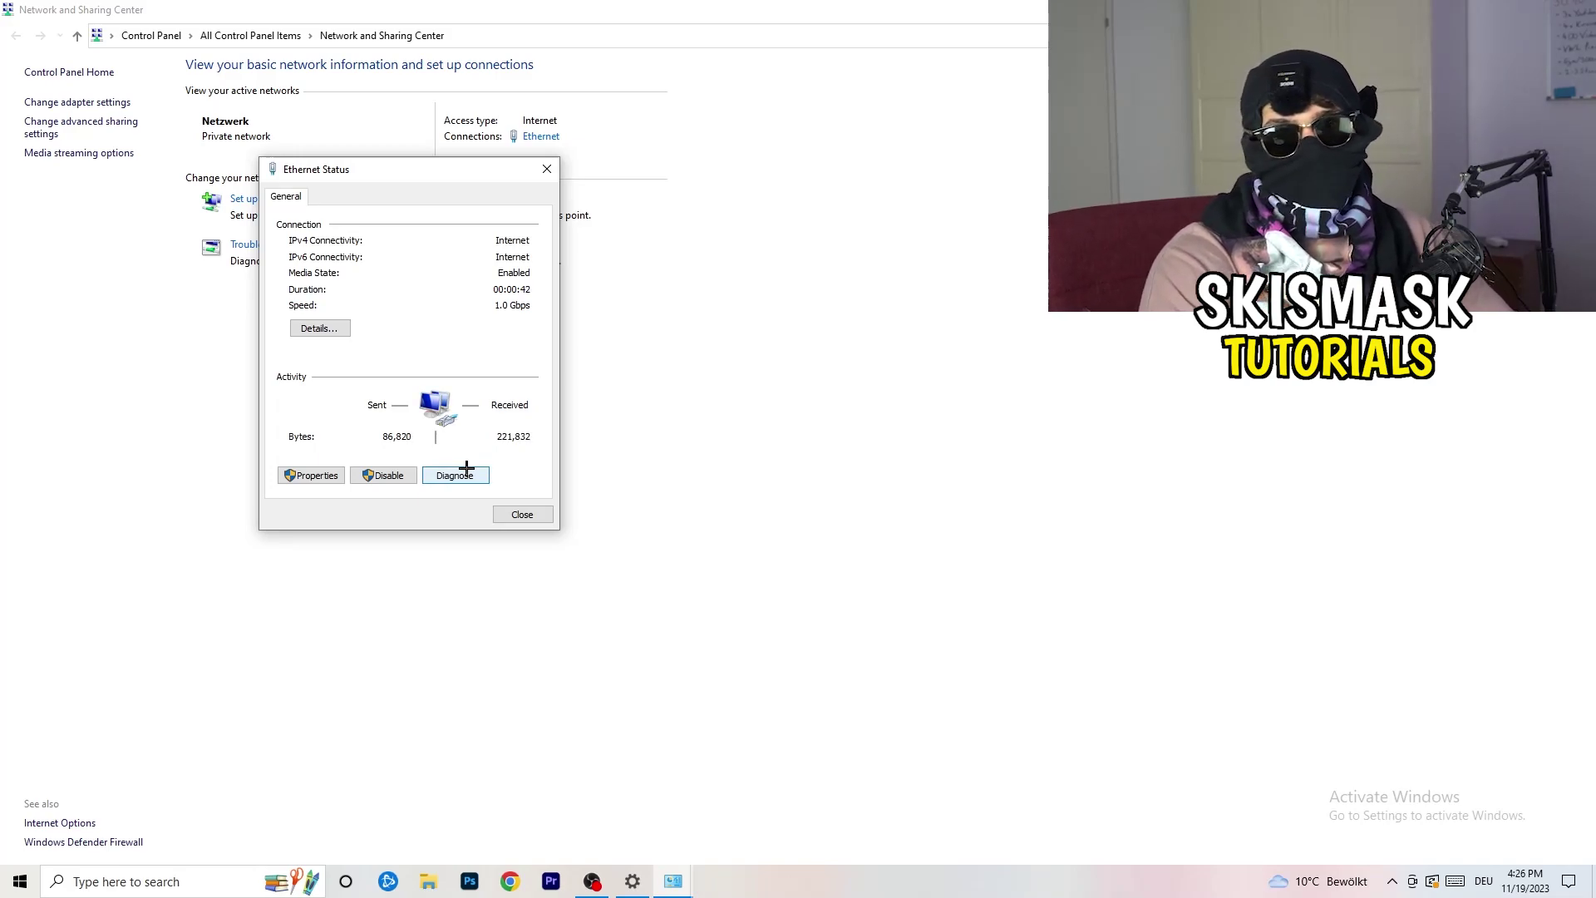
- Inspect the Ethernet adapter's IPv4 properties, trying the 'Use the following IP address' option
{"action": "left_click", "coordinate": [327, 474]}
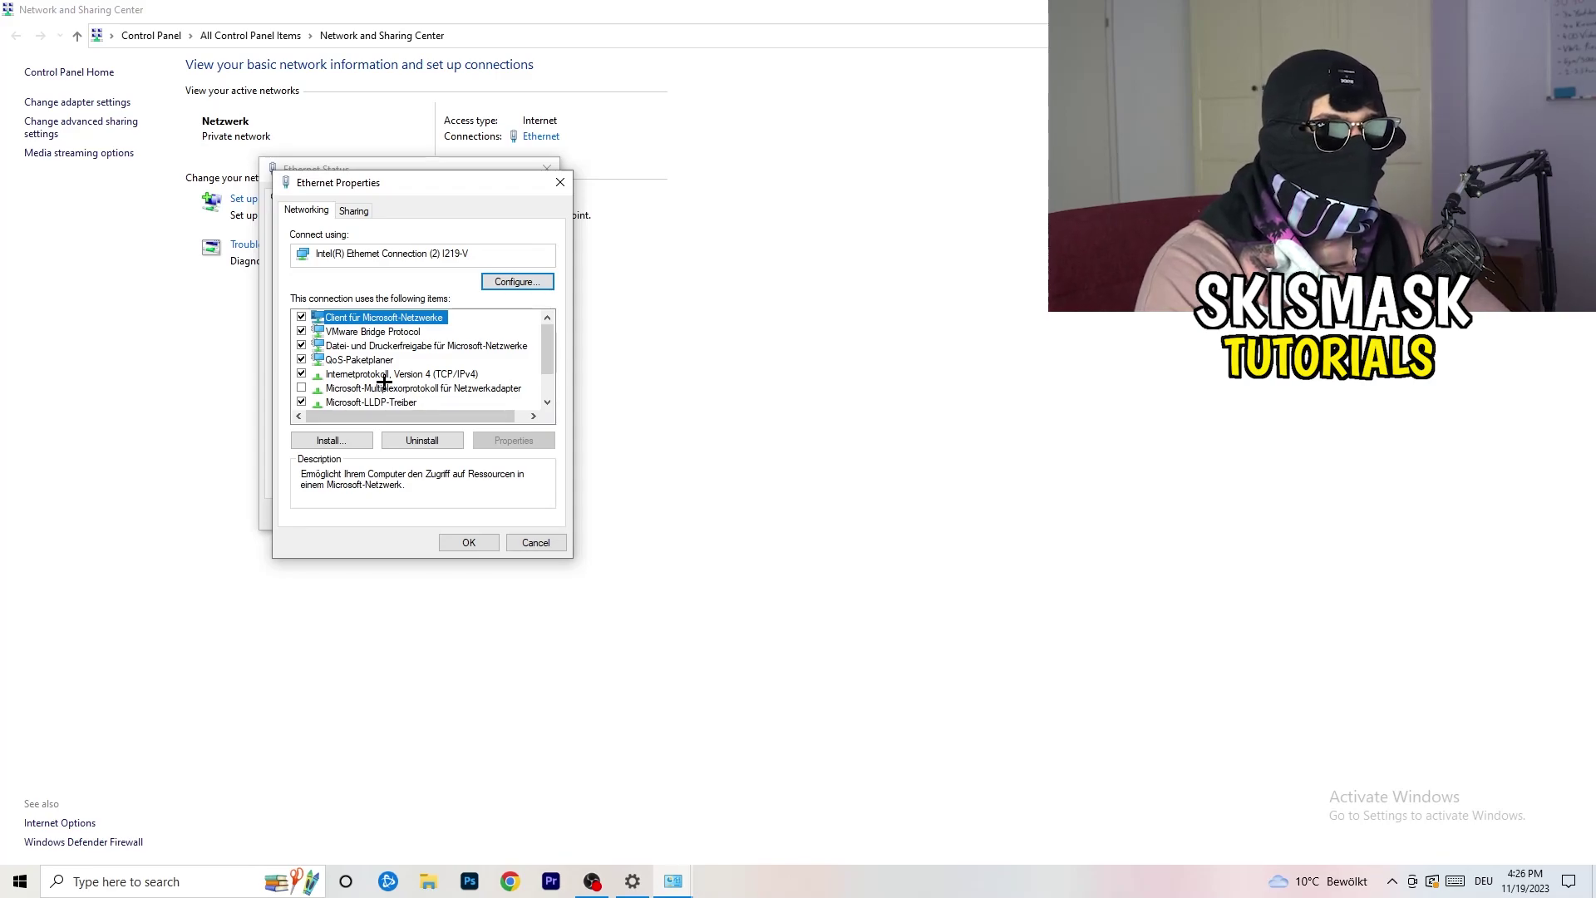
{"action": "scroll", "coordinate": [386, 369], "scroll_direction": "down", "scroll_amount": 1}
{"action": "scroll", "coordinate": [387, 369], "scroll_direction": "up", "scroll_amount": 1}
{"action": "scroll", "coordinate": [389, 368], "scroll_direction": "down", "scroll_amount": 1}
{"action": "scroll", "coordinate": [394, 367], "scroll_direction": "up", "scroll_amount": 1}
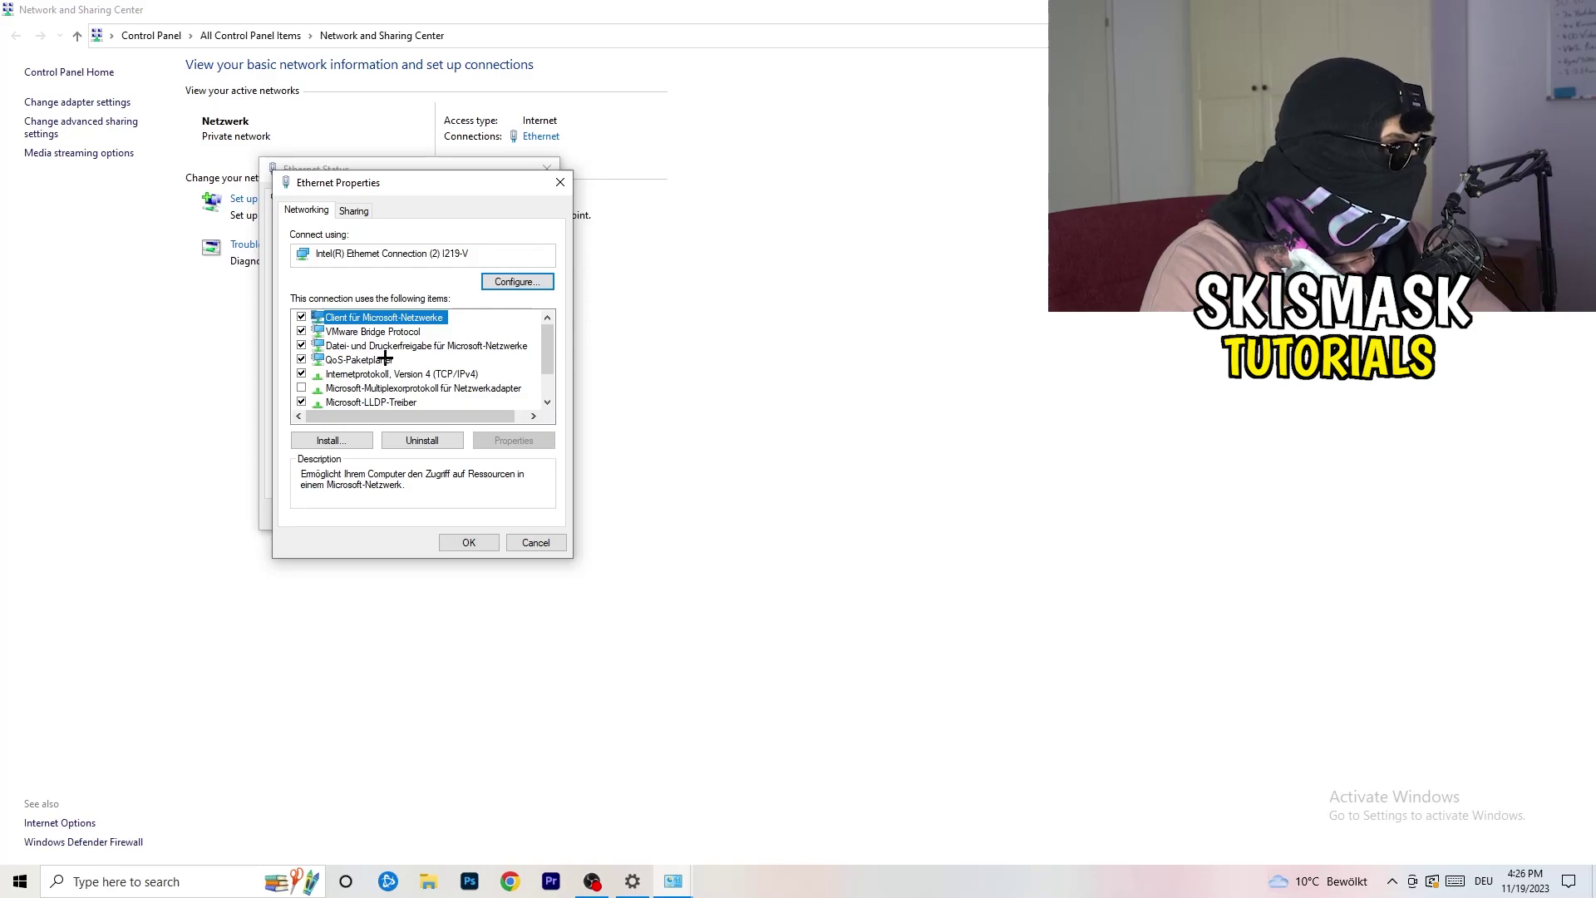
{"action": "double_click", "coordinate": [362, 374]}
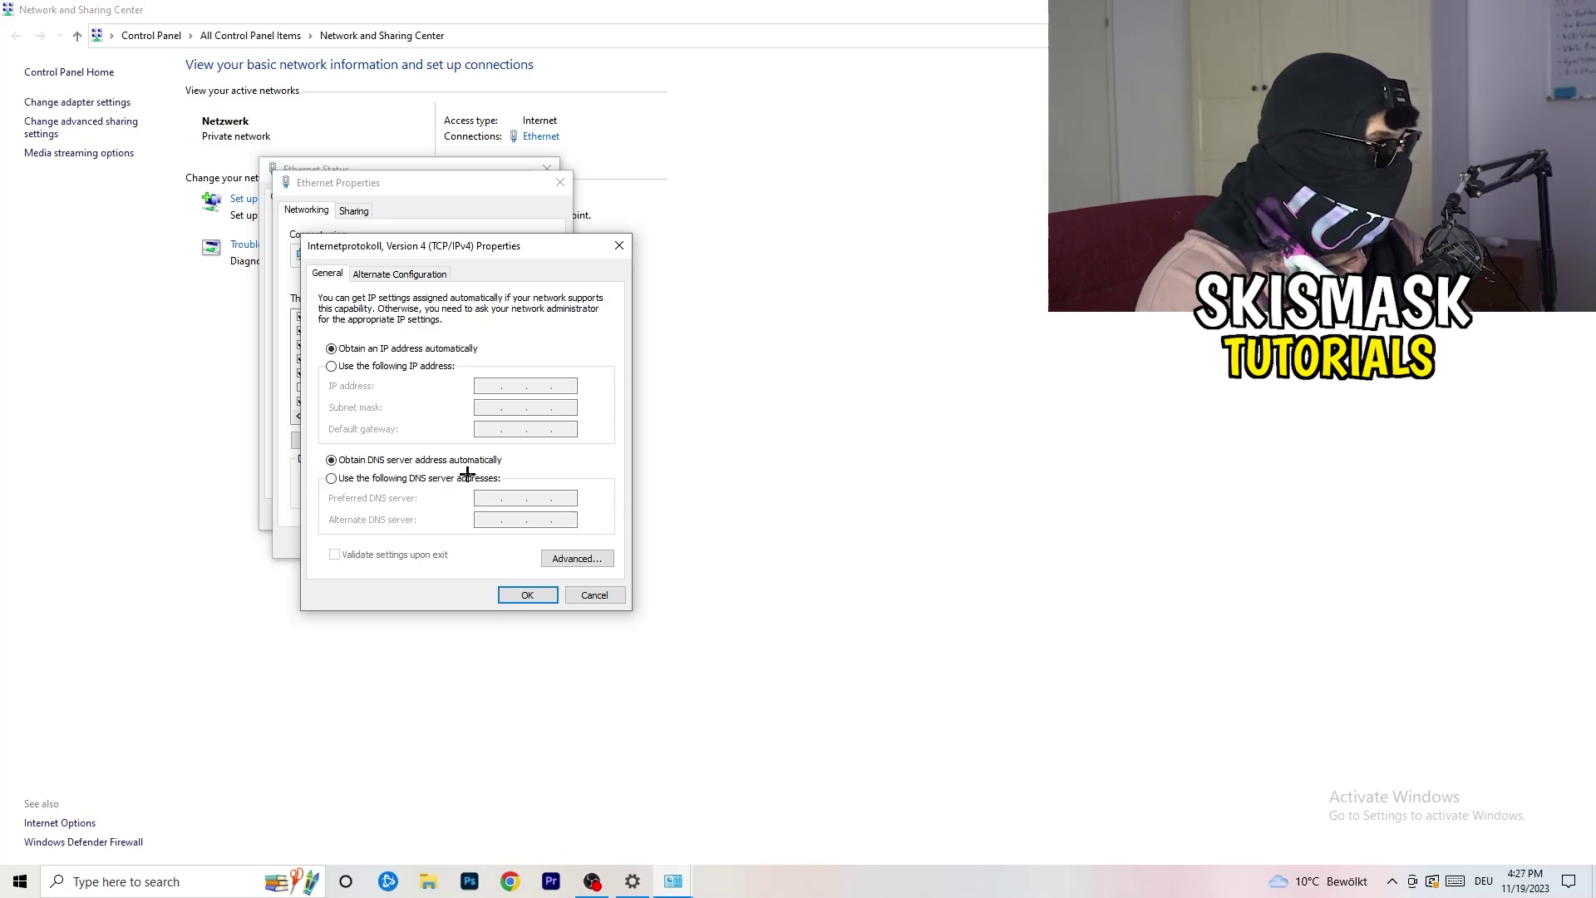
{"action": "left_click", "coordinate": [336, 368]}
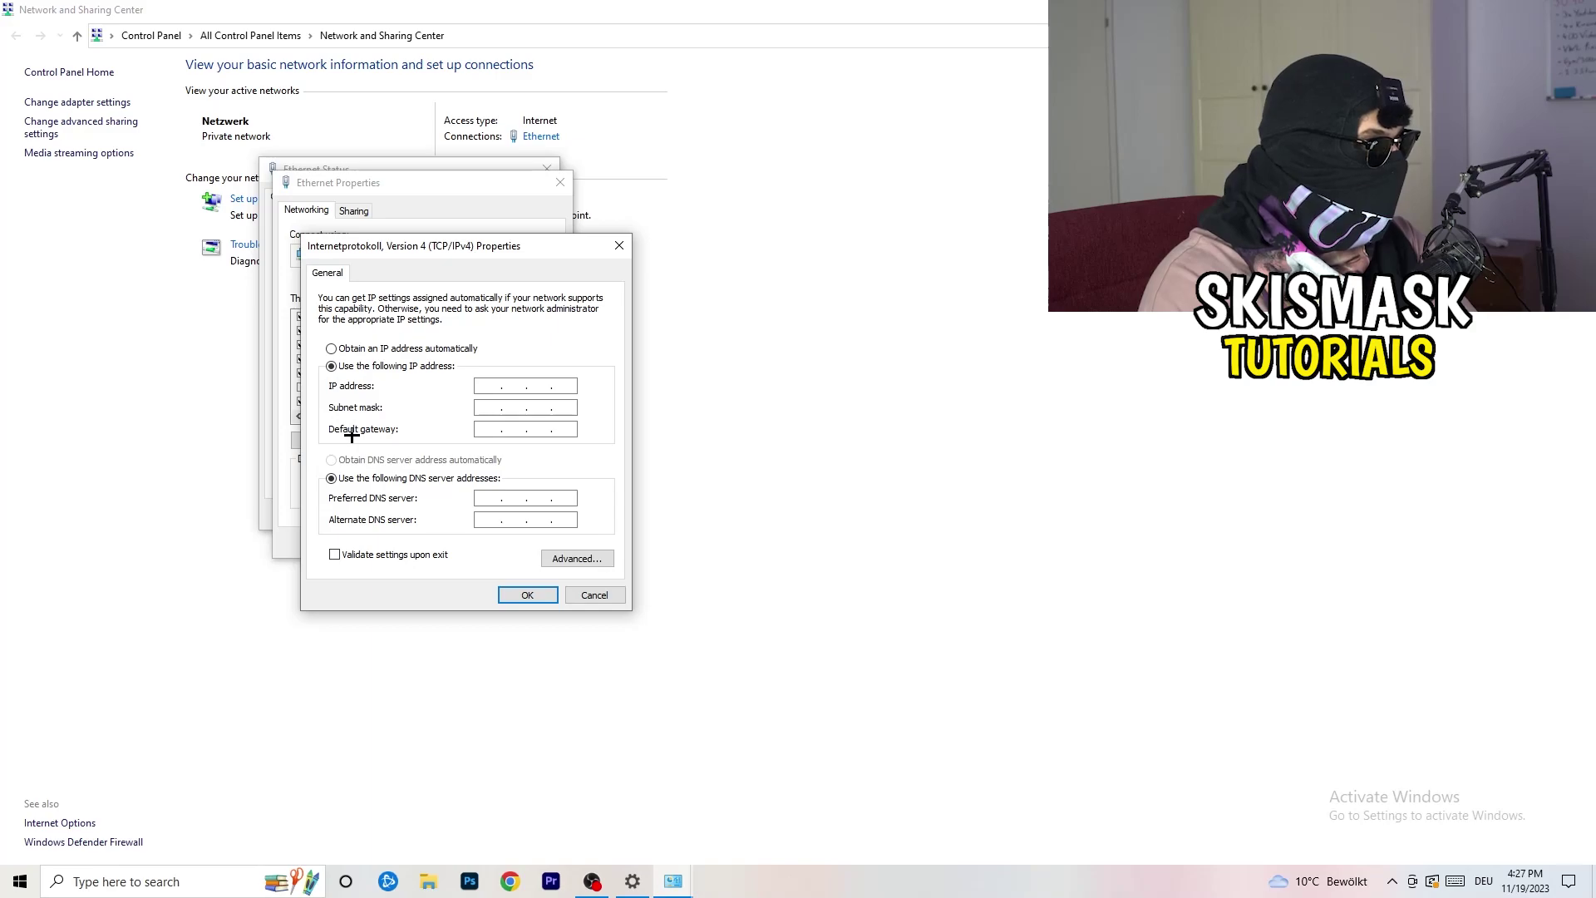
{"action": "left_click", "coordinate": [489, 384]}
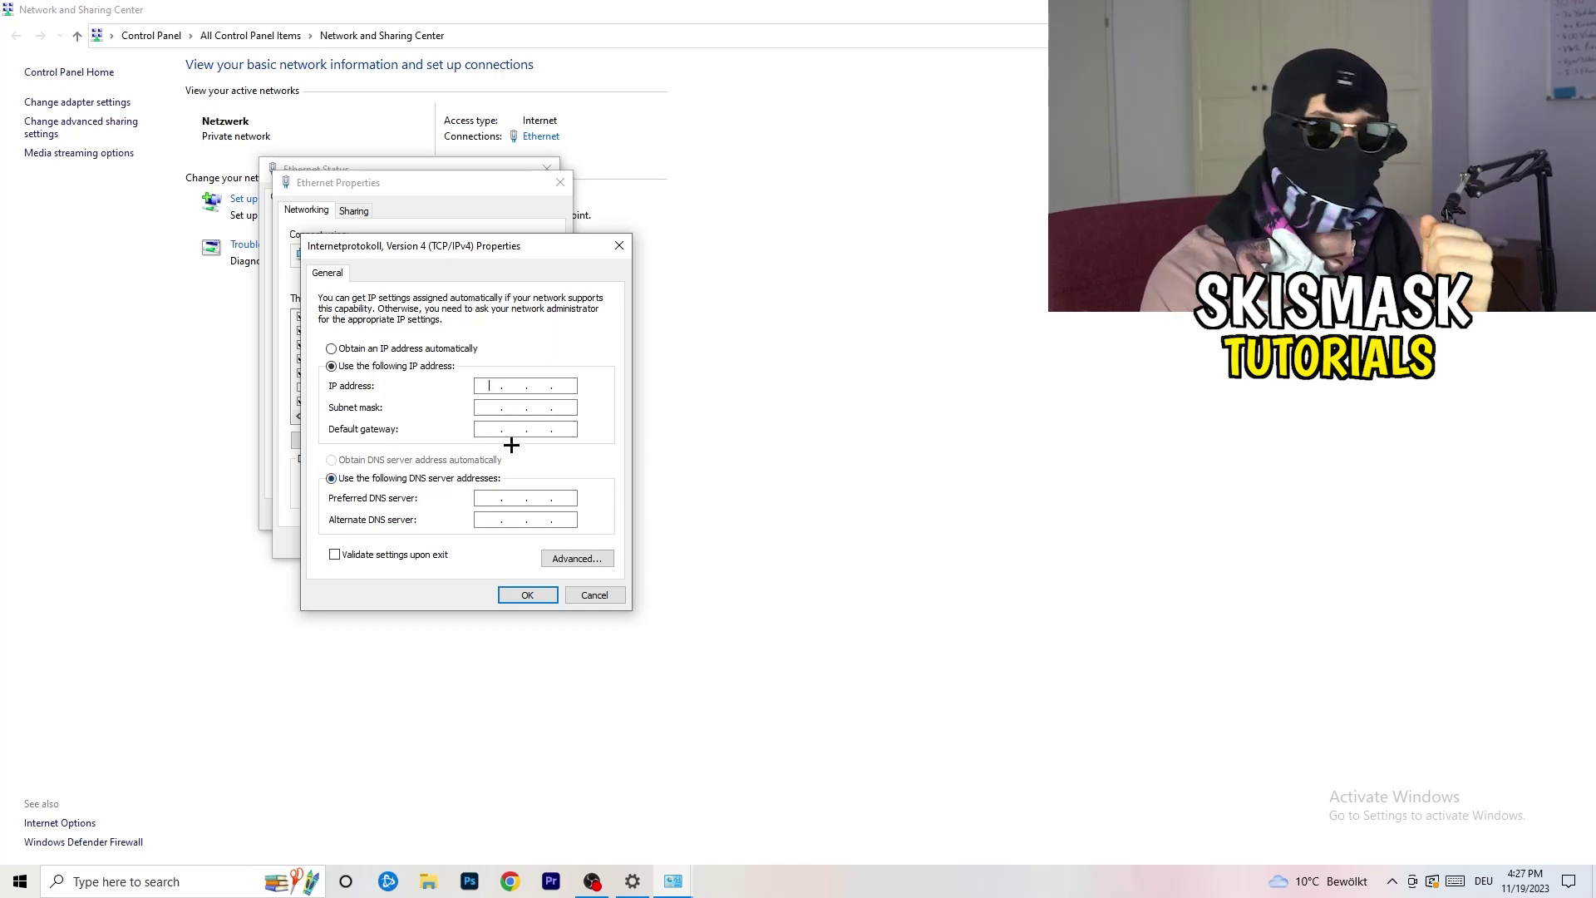
- Close the IPv4, Ethernet properties, status and Network and Sharing Center windows without saving
{"action": "left_click", "coordinate": [619, 243]}
{"action": "left_click", "coordinate": [560, 180]}
{"action": "left_click", "coordinate": [546, 169]}
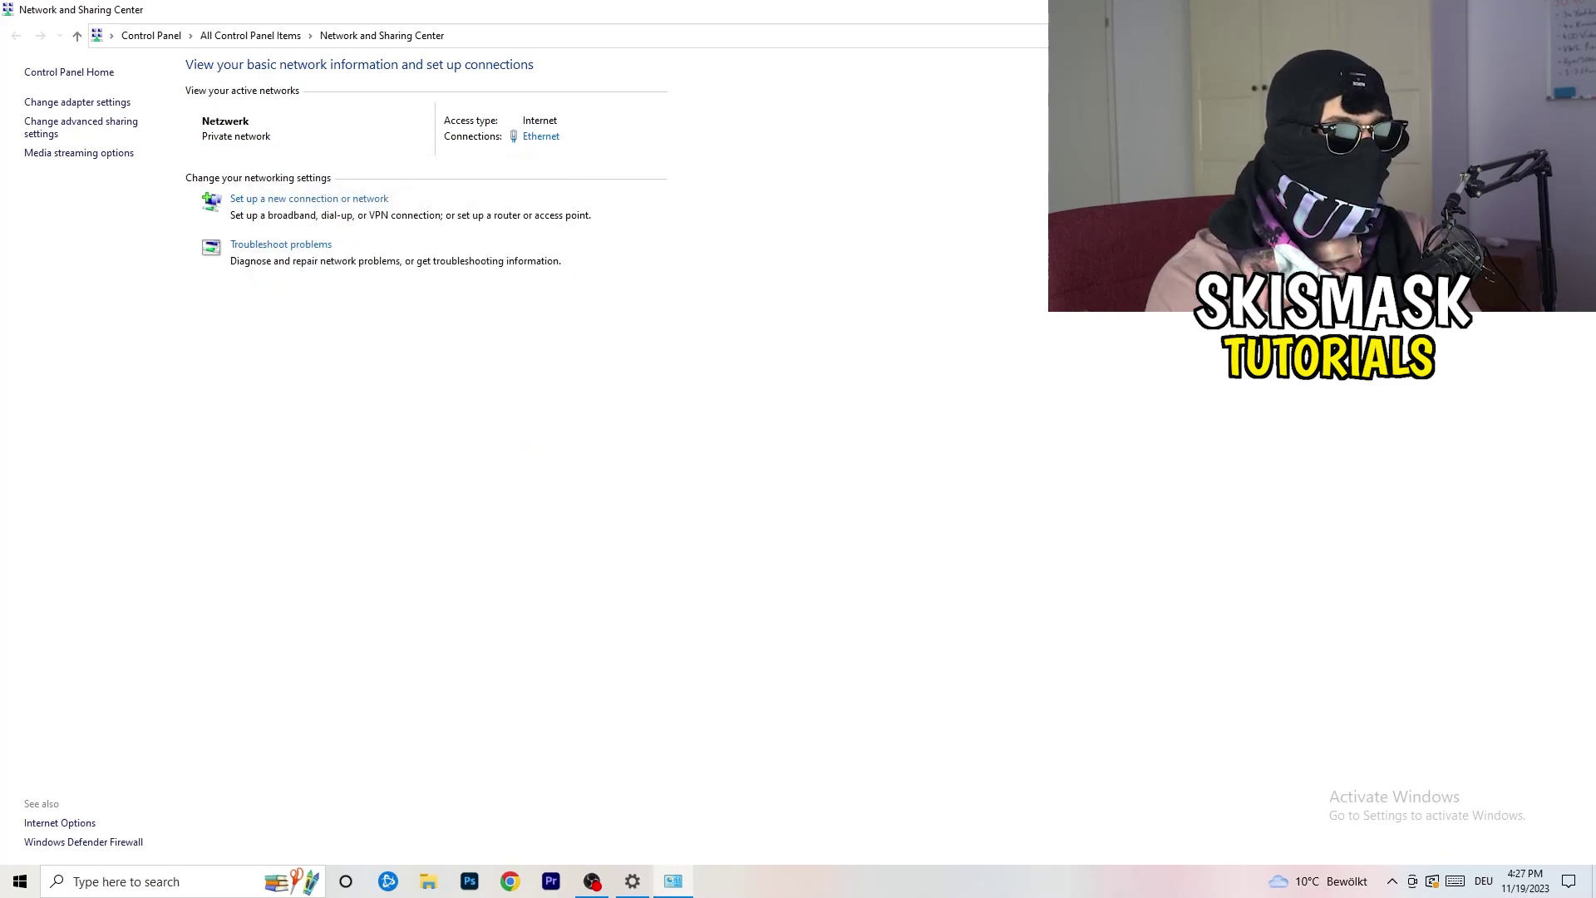
{"action": "key", "text": "alt+F4"}
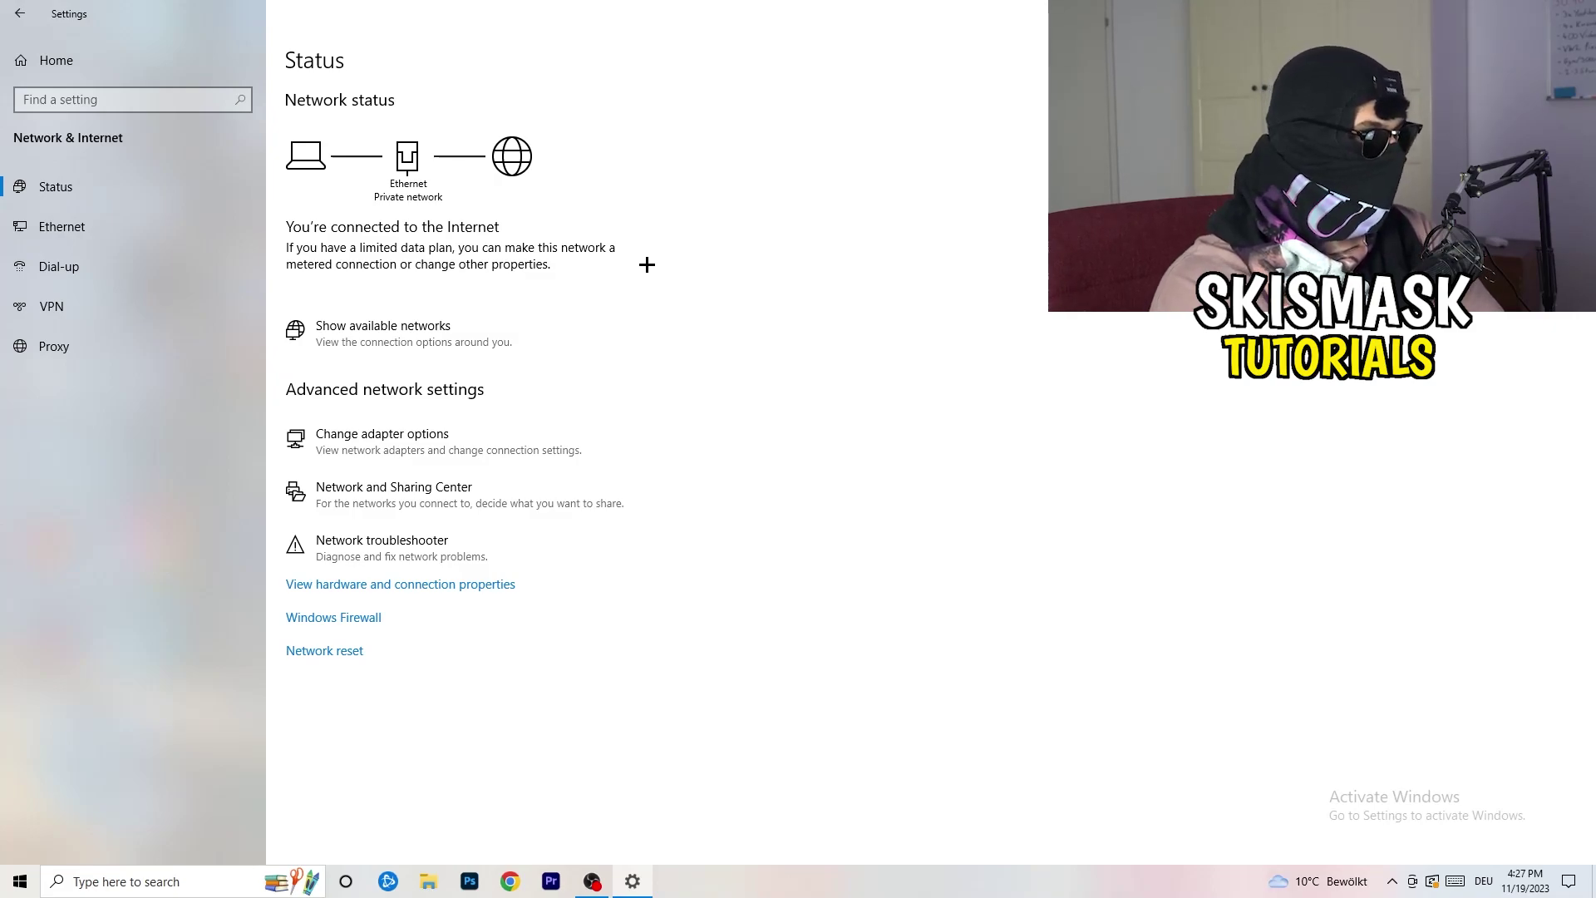
- Check the network flyout shows Netzwerk connected, then return to Network & Internet settings
{"action": "left_click", "coordinate": [418, 327]}
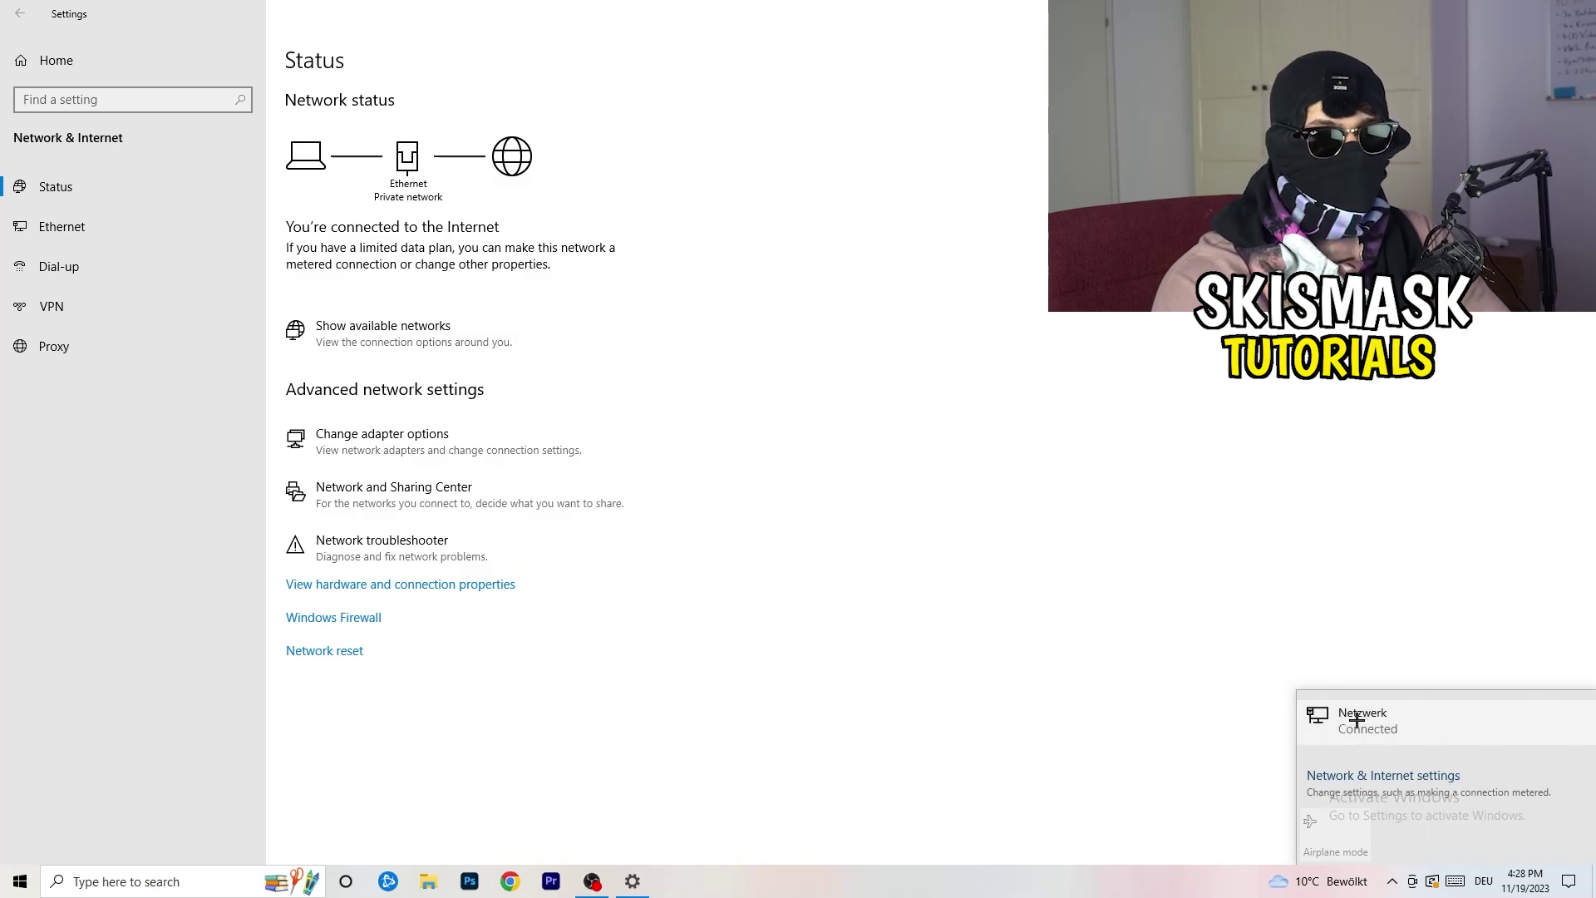
{"action": "left_click", "coordinate": [1363, 773]}
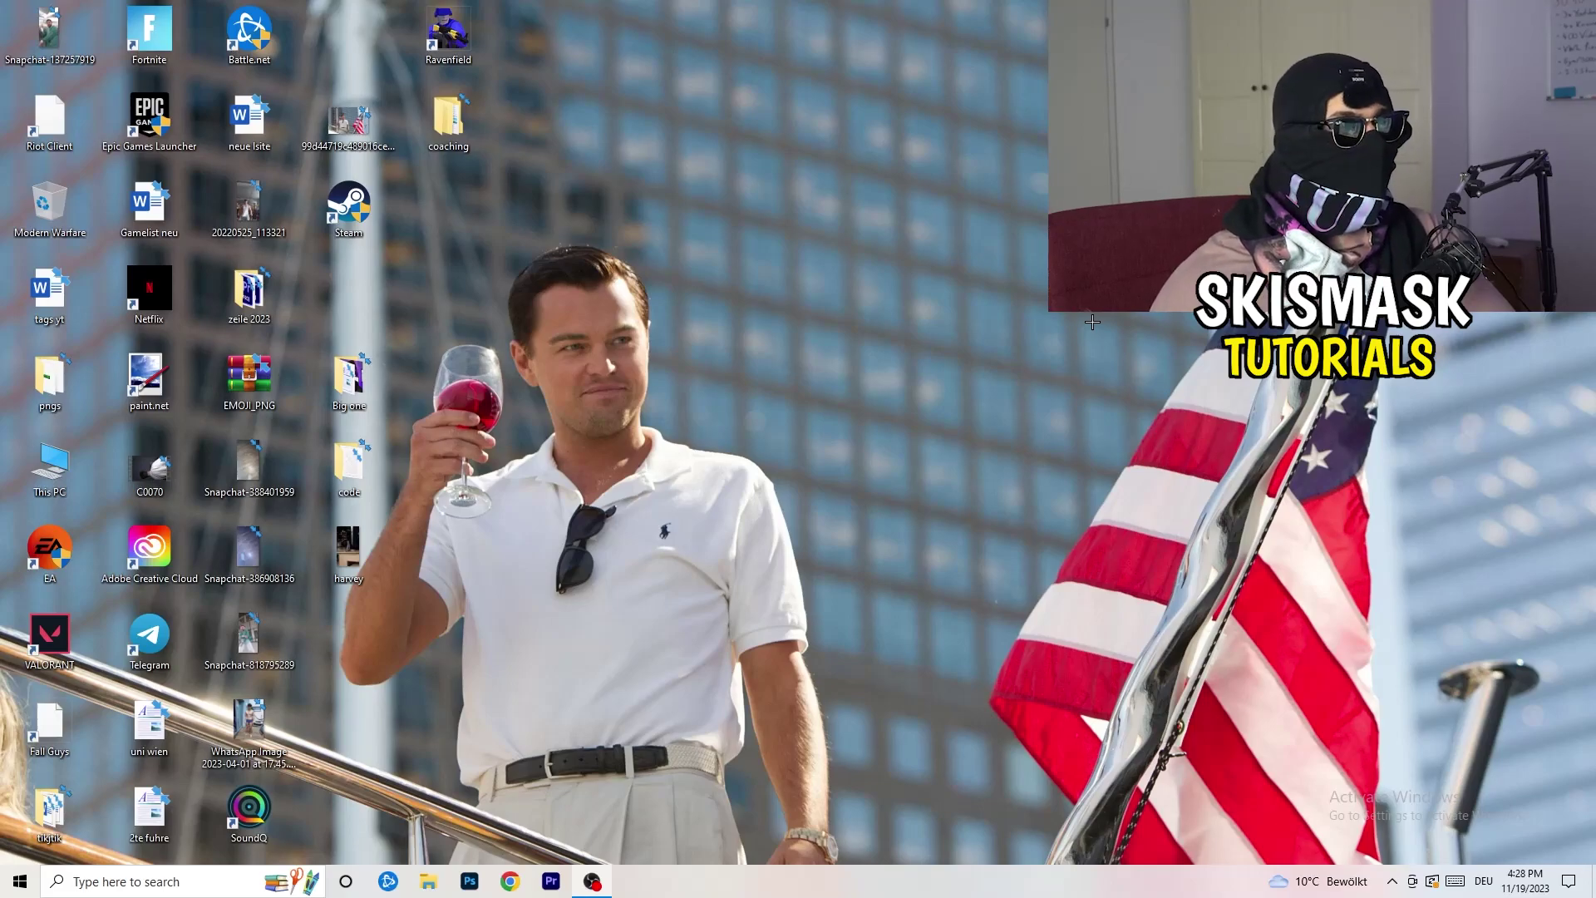
- Launch Settings from the Start menu and go to Update & Security
{"action": "left_click", "coordinate": [20, 881]}
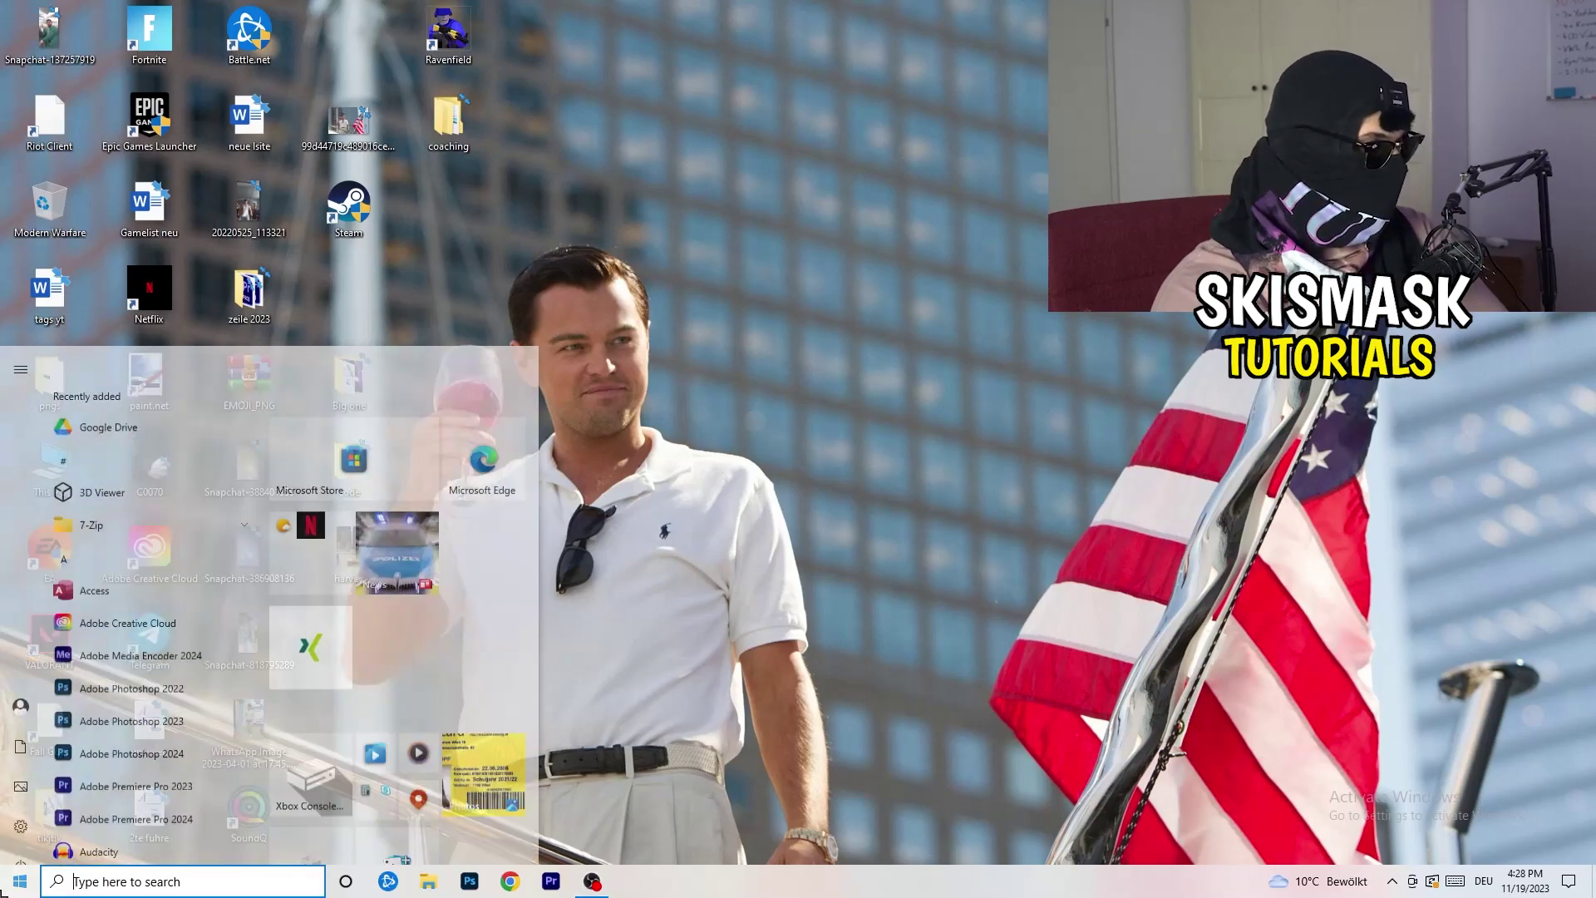
{"action": "left_click", "coordinate": [20, 820]}
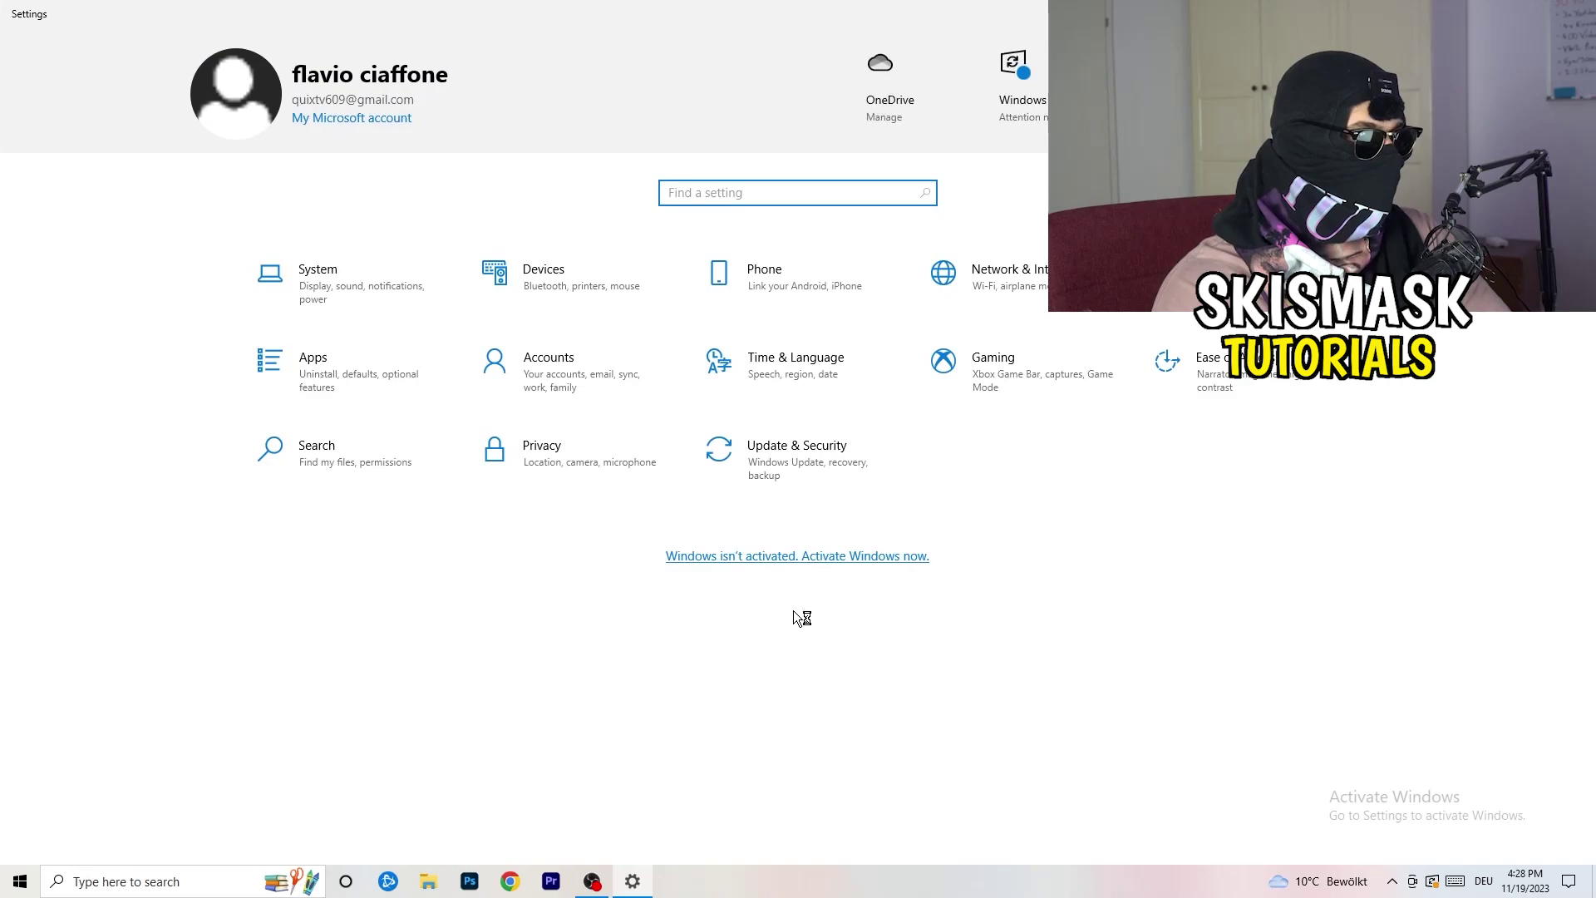
{"action": "left_click", "coordinate": [798, 464]}
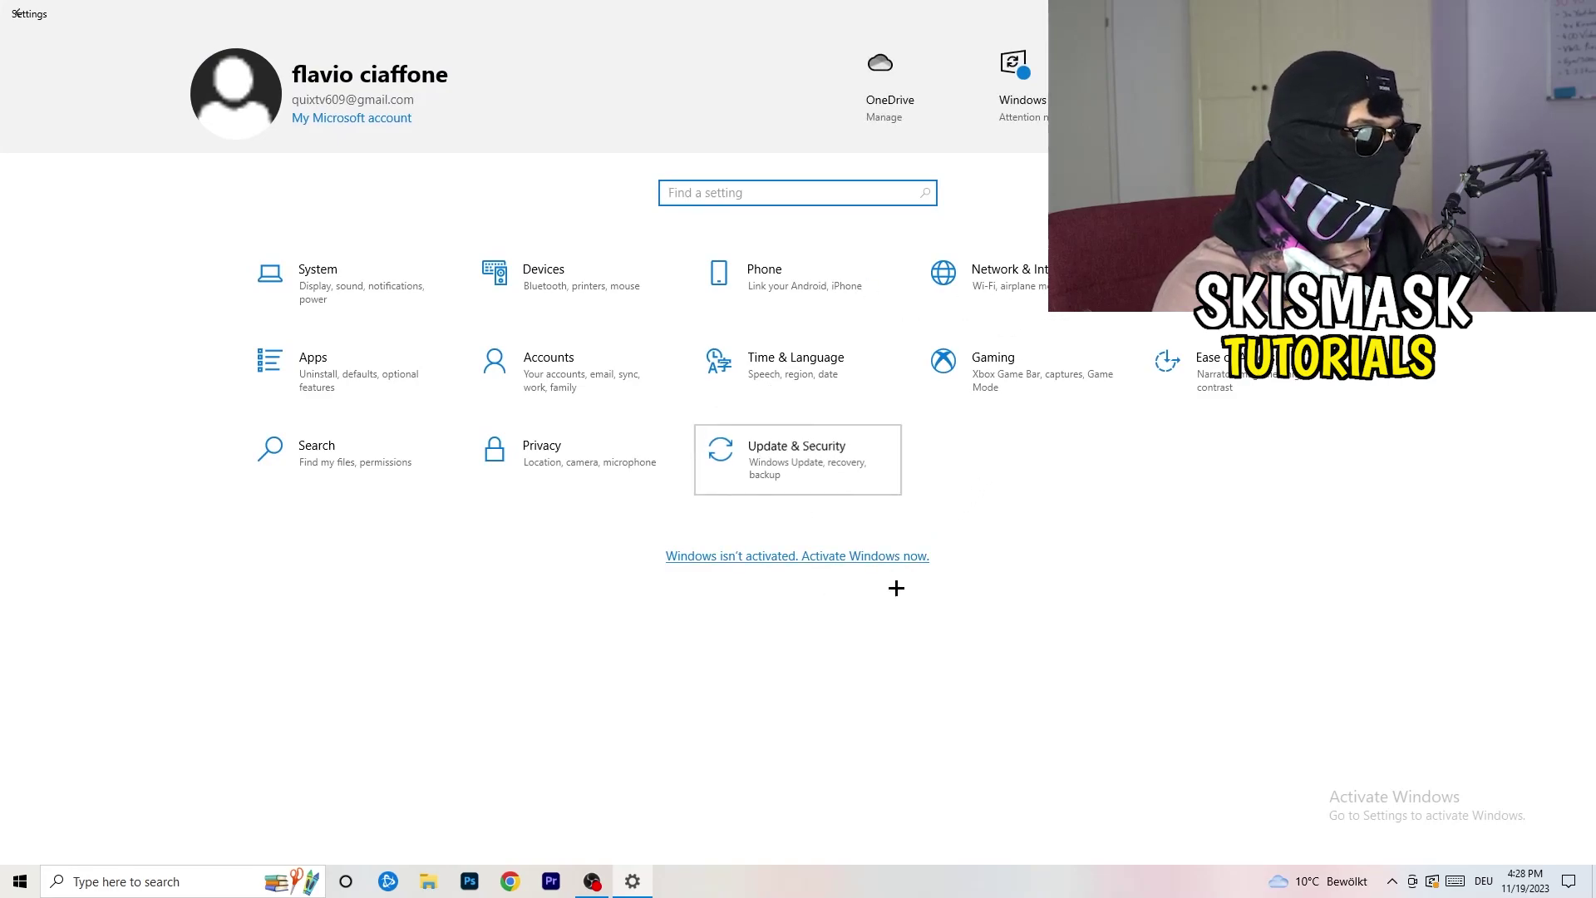